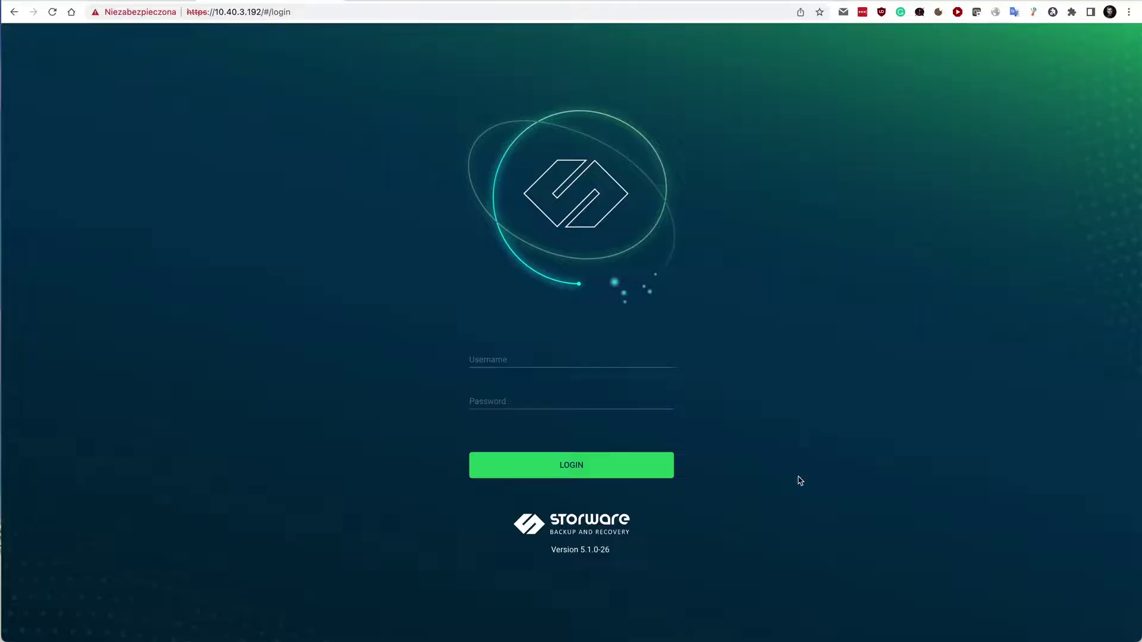
# Log in to Storware Backup and Recovery as admin.
pyautogui.click(551, 358)
pyautogui.write('ad')
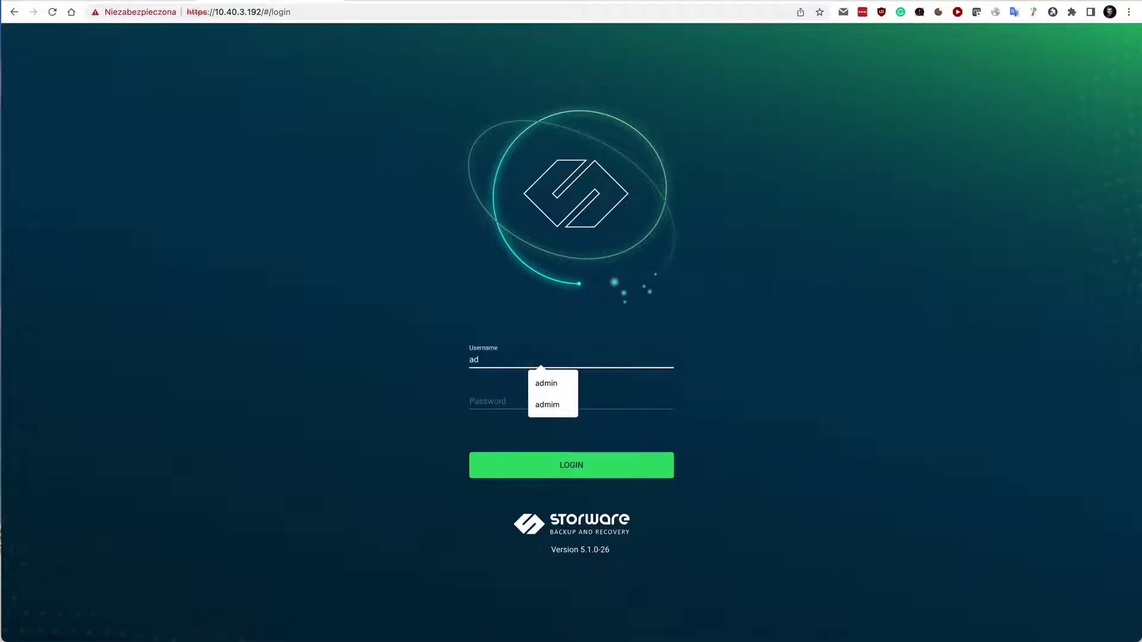
pyautogui.write('min')
pyautogui.press('Tab')
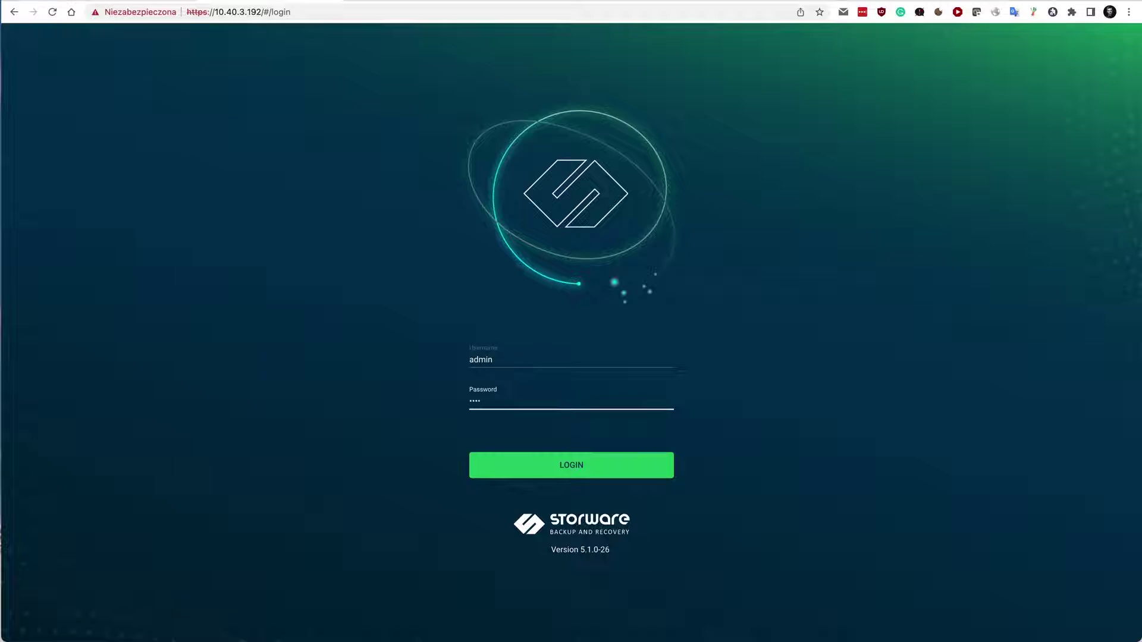
pyautogui.press('Return')
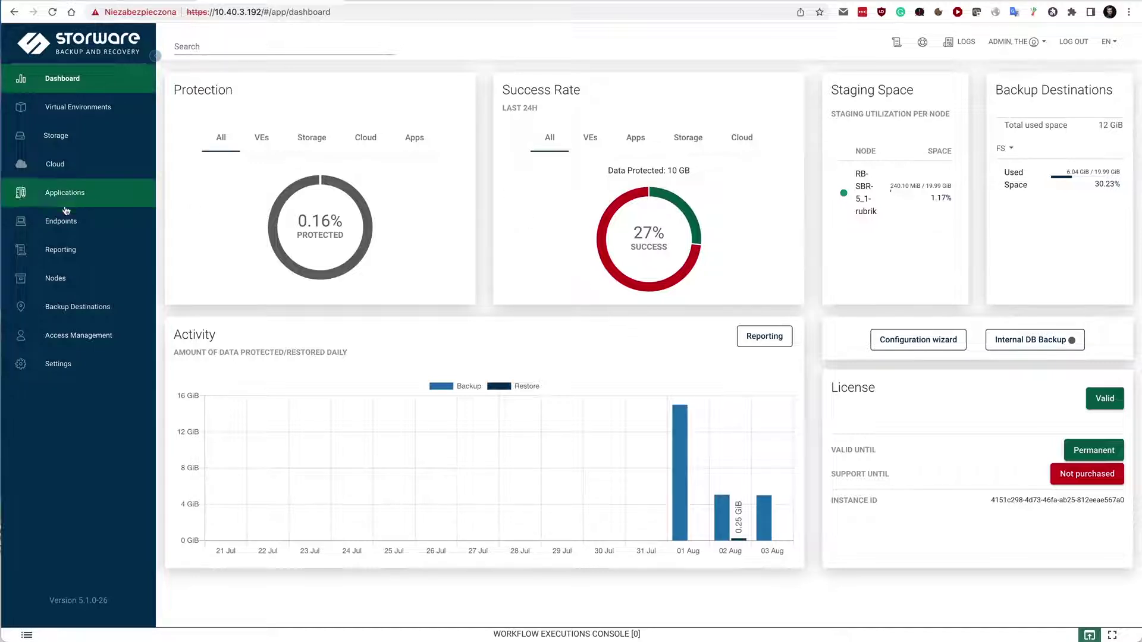
# From Backup Destinations, start a new Rubrik Managed Volumes destination.
pyautogui.click(43, 309)
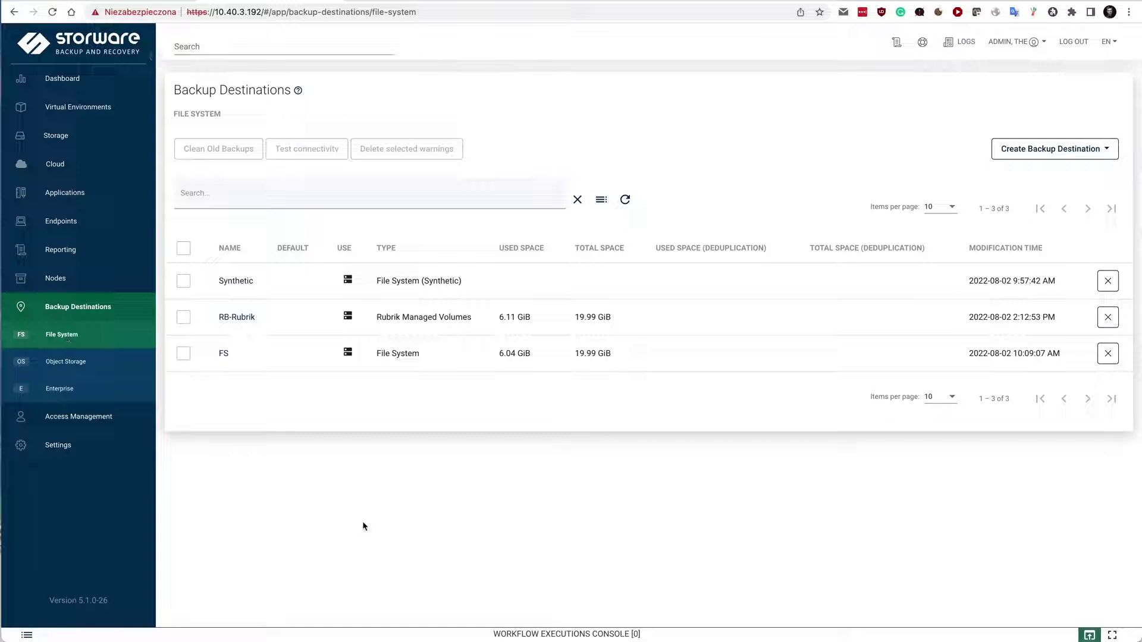
pyautogui.click(1068, 156)
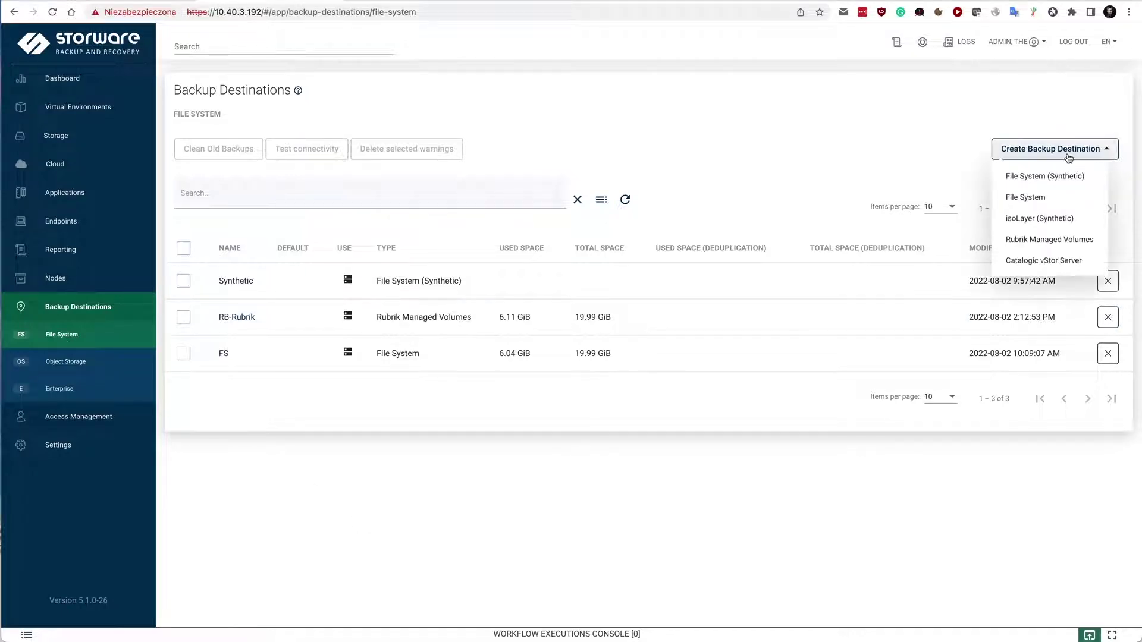
pyautogui.click(1059, 244)
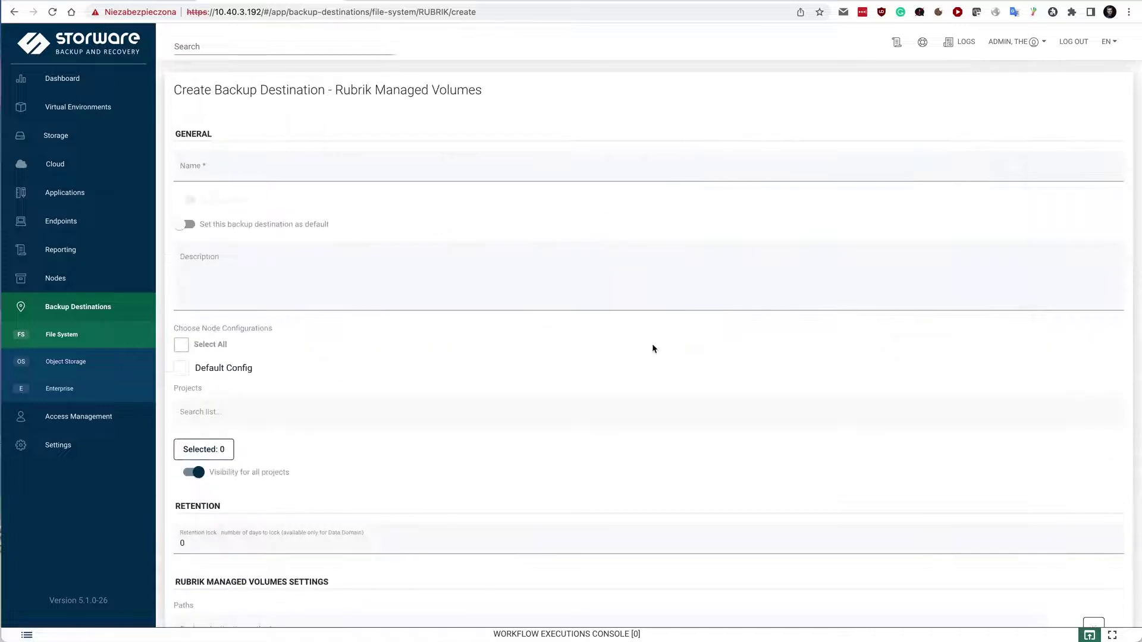
# Scroll through the Rubrik Managed Volumes form, reviewing the pre.sh, post.sh and config access commands.
pyautogui.scroll(-6, 653, 348)
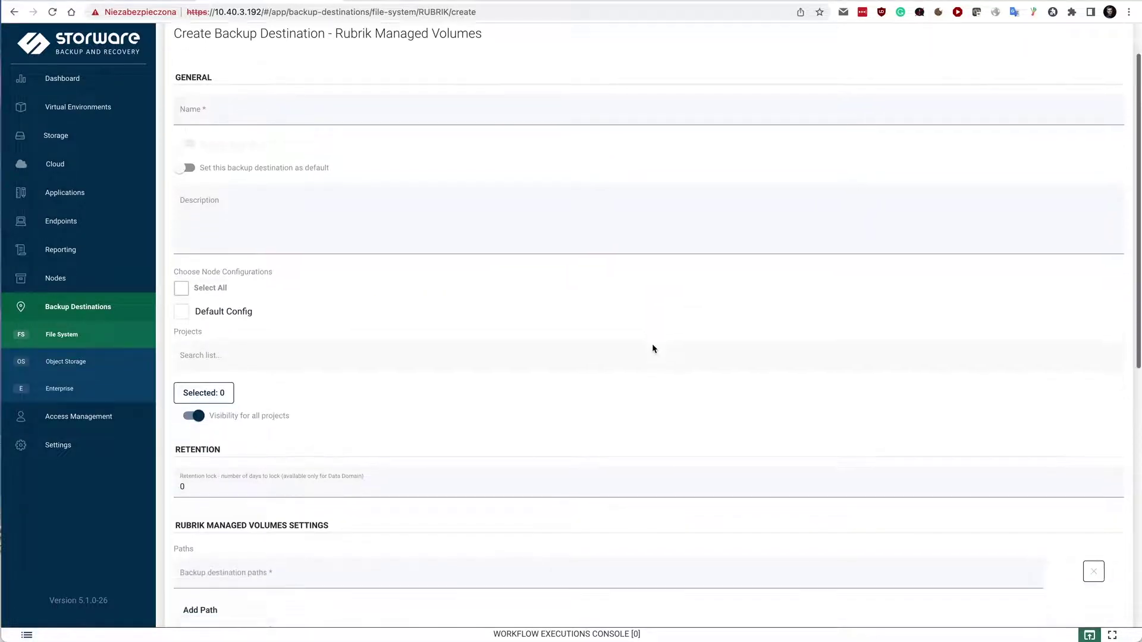
pyautogui.scroll(-2, 653, 349)
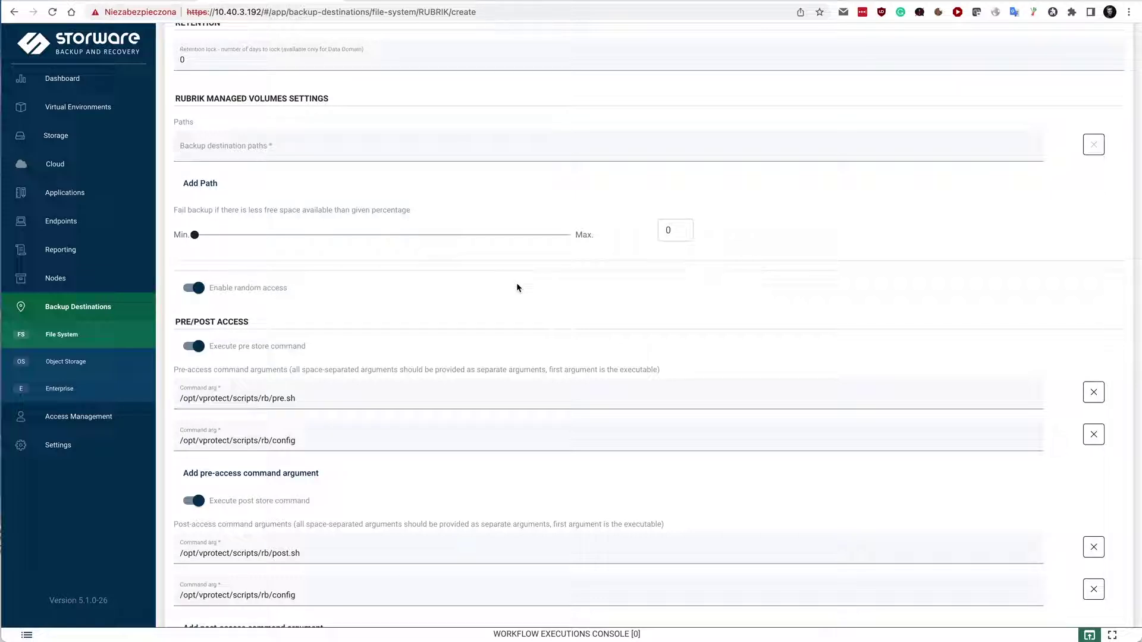
pyautogui.scroll(2, 517, 284)
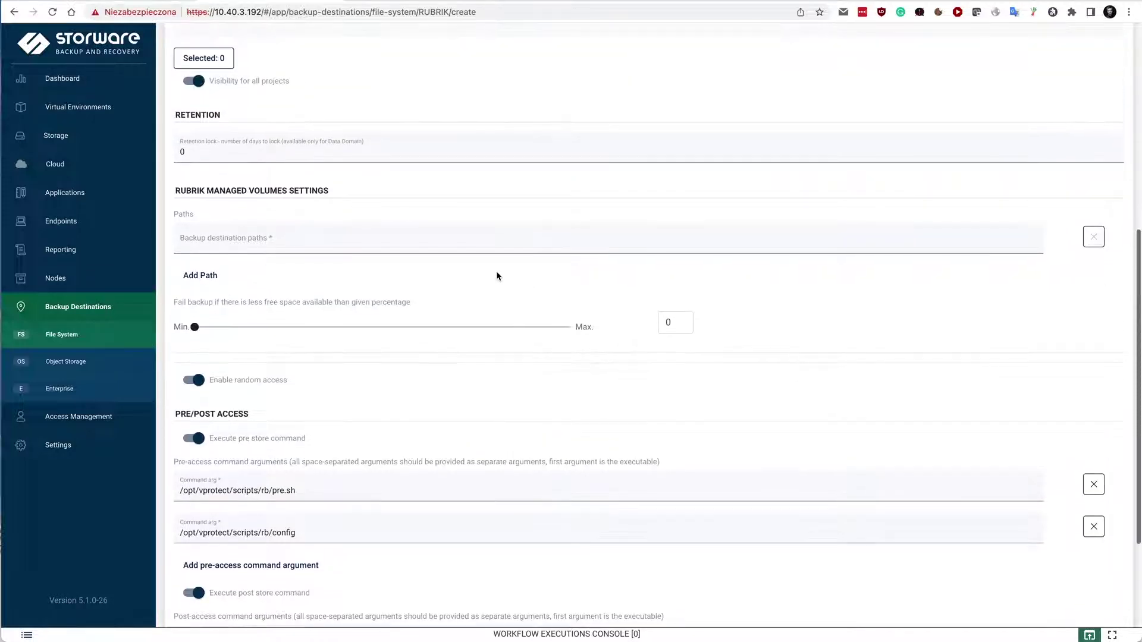
pyautogui.scroll(5, 419, 248)
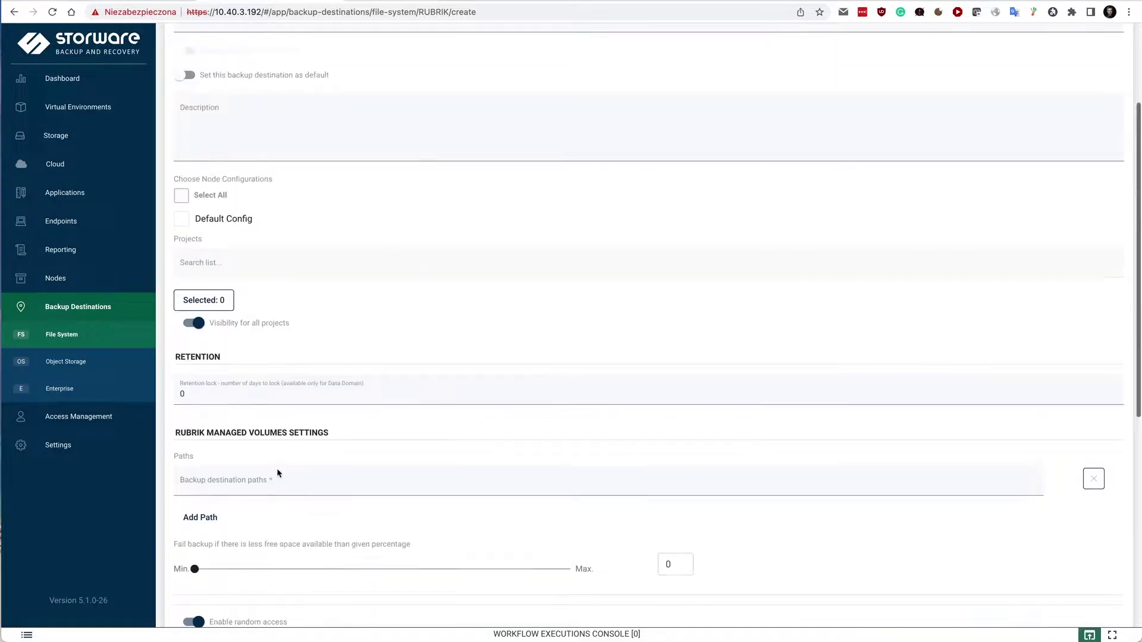
pyautogui.scroll(-9, 397, 418)
# Discard the new destination, review RB-Rubrik's path and scripts, then go to Instances.
pyautogui.click(195, 595)
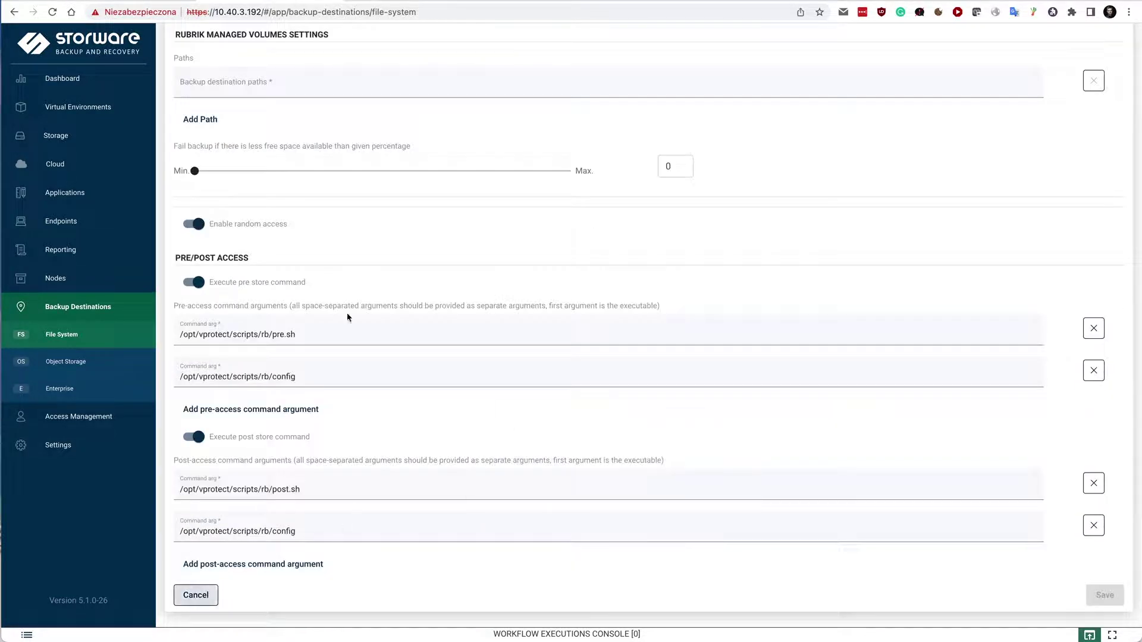
pyautogui.click(236, 318)
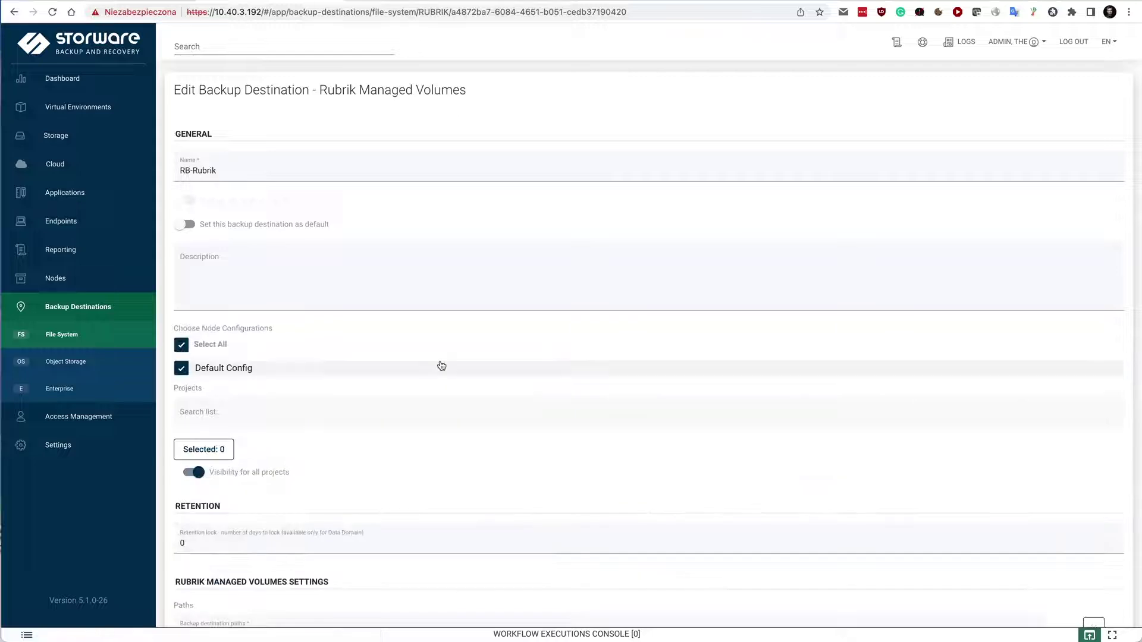
pyautogui.scroll(-3, 515, 260)
pyautogui.scroll(-3, 515, 260)
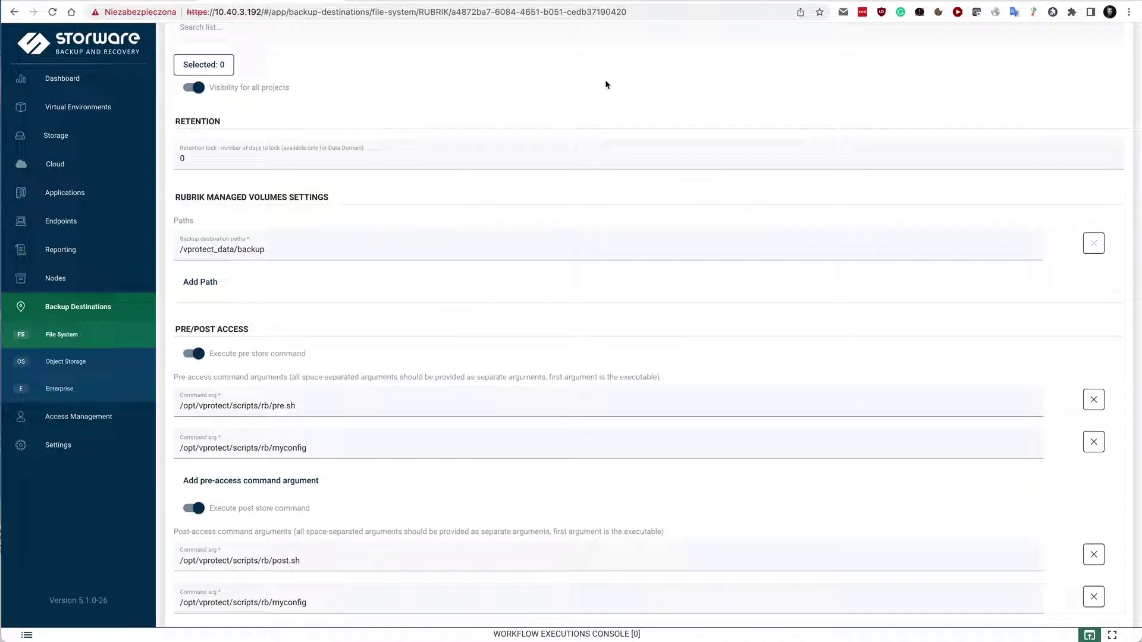
pyautogui.scroll(1, 606, 83)
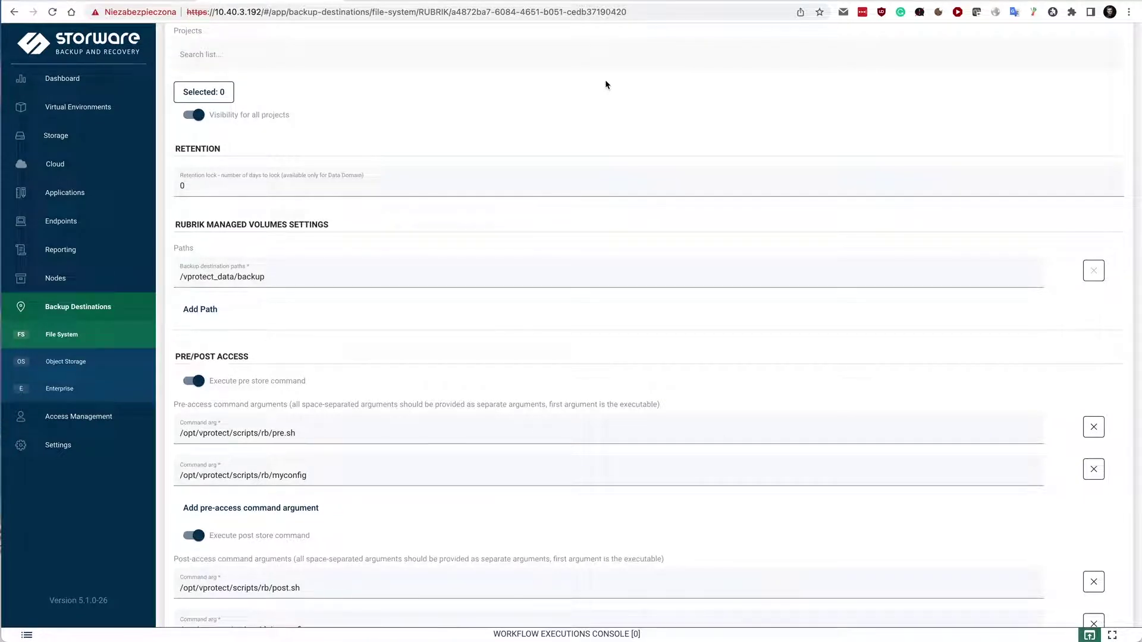
pyautogui.scroll(5, 605, 84)
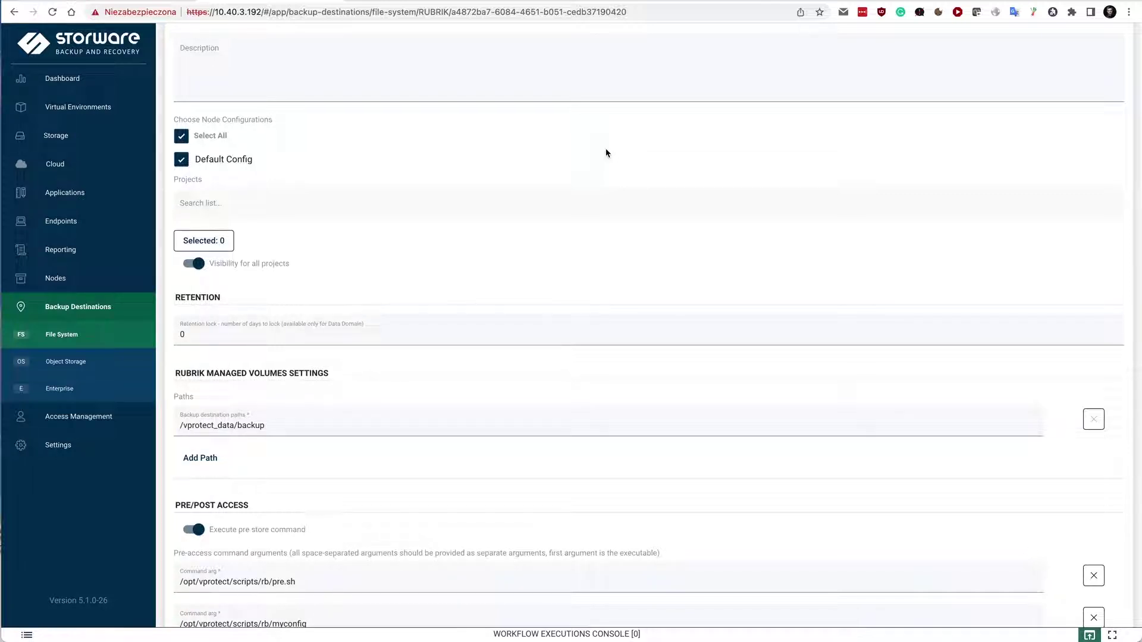
pyautogui.scroll(1, 668, 165)
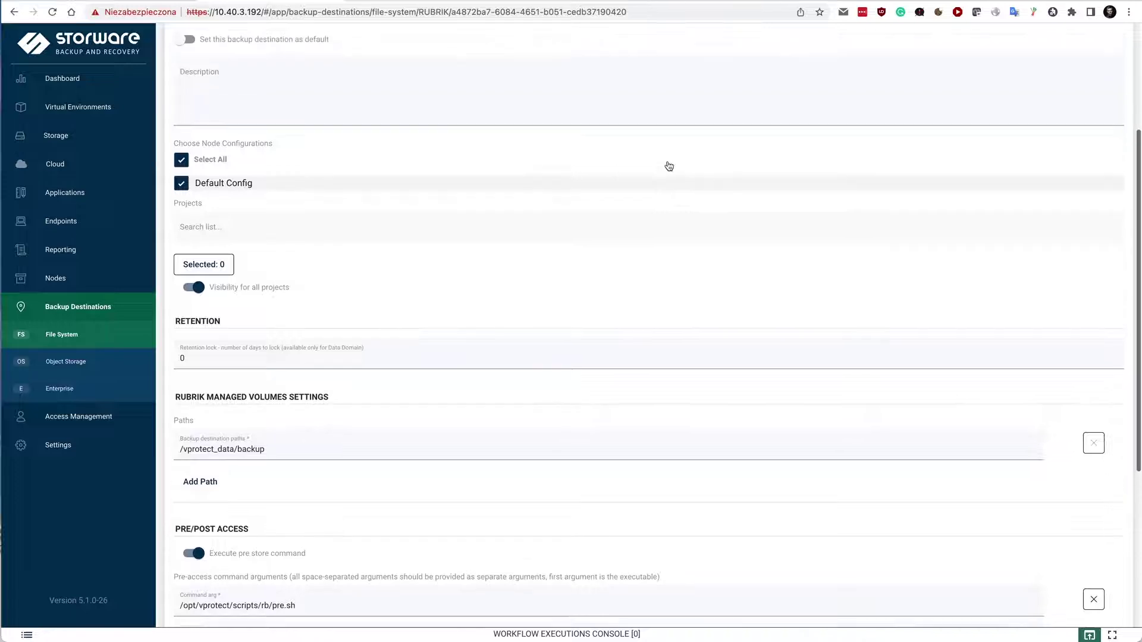
pyautogui.scroll(6, 667, 166)
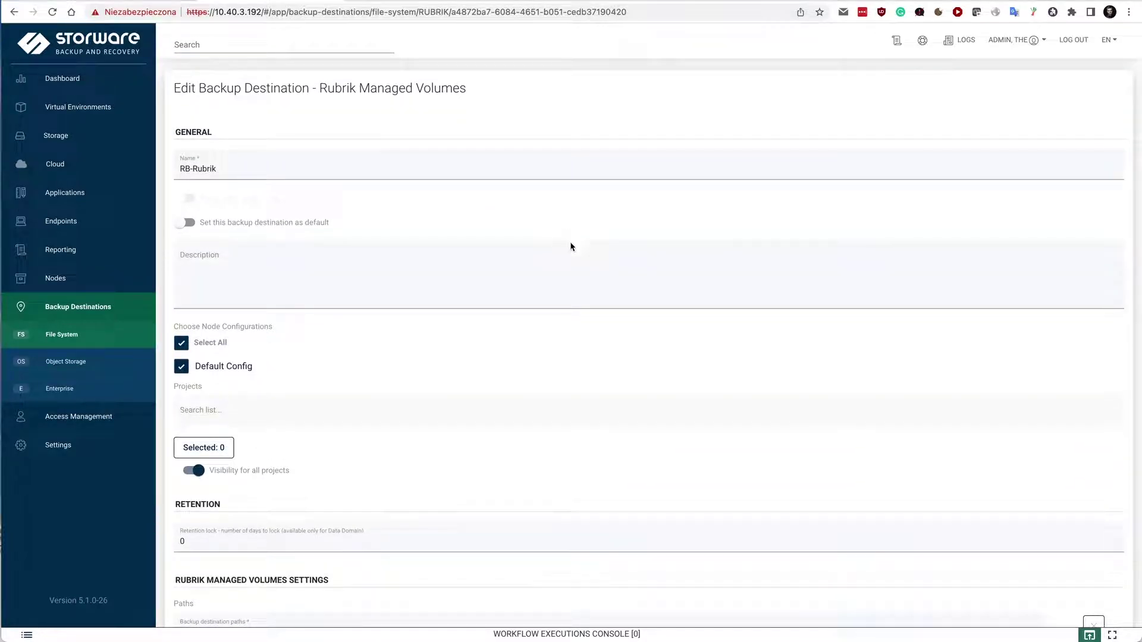
pyautogui.scroll(-1, 593, 319)
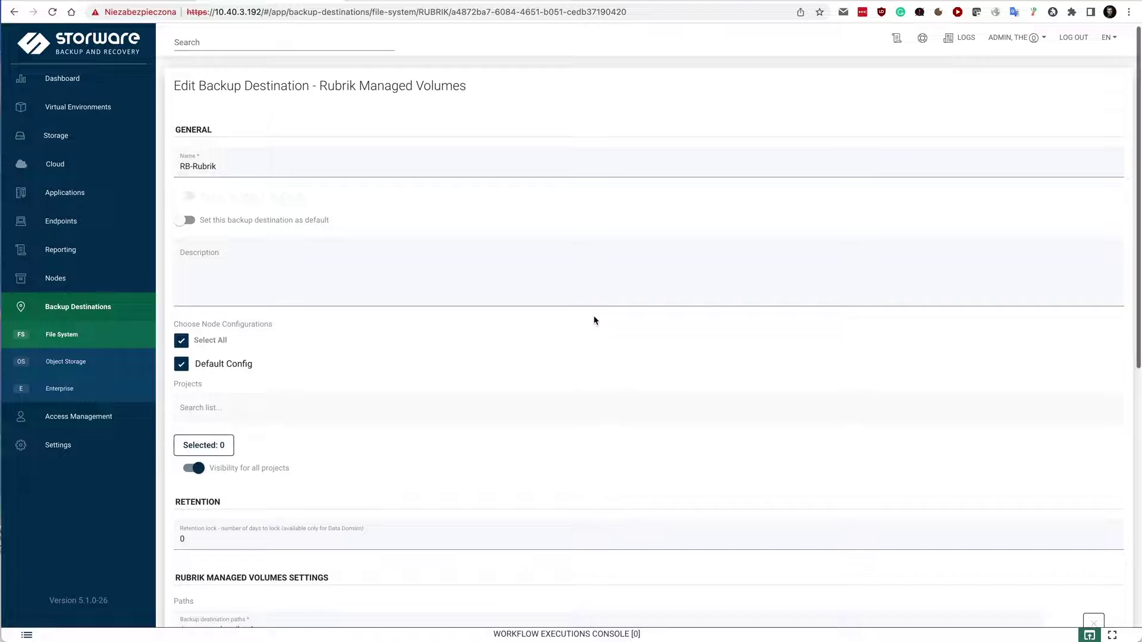
pyautogui.click(77, 108)
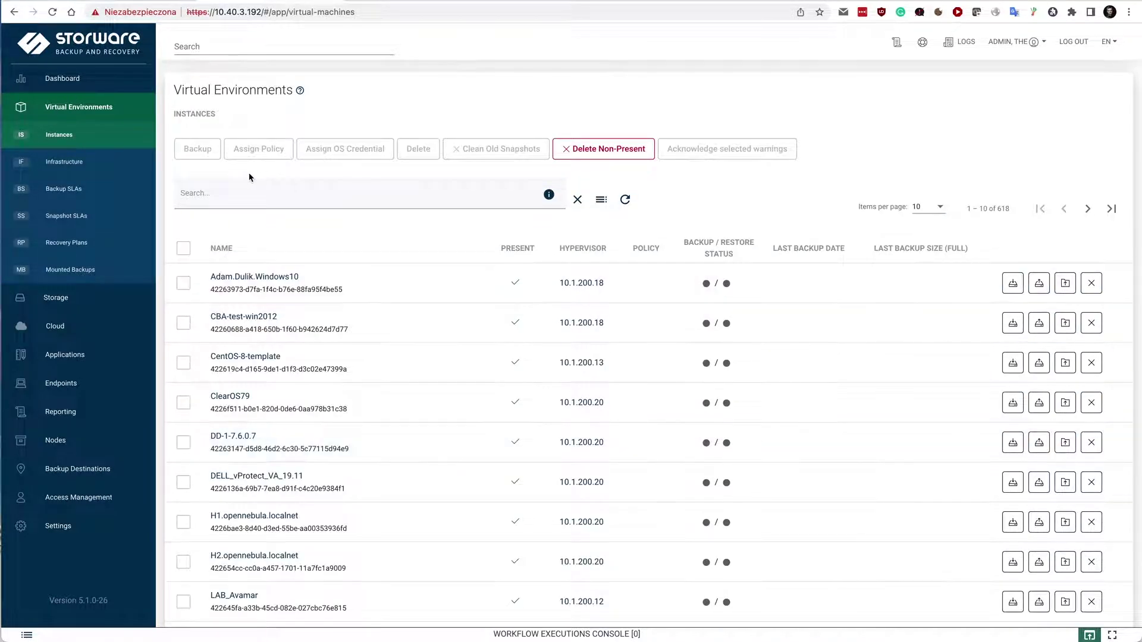
# Filter the instance list to machines under the RB-MV policy.
pyautogui.click(600, 200)
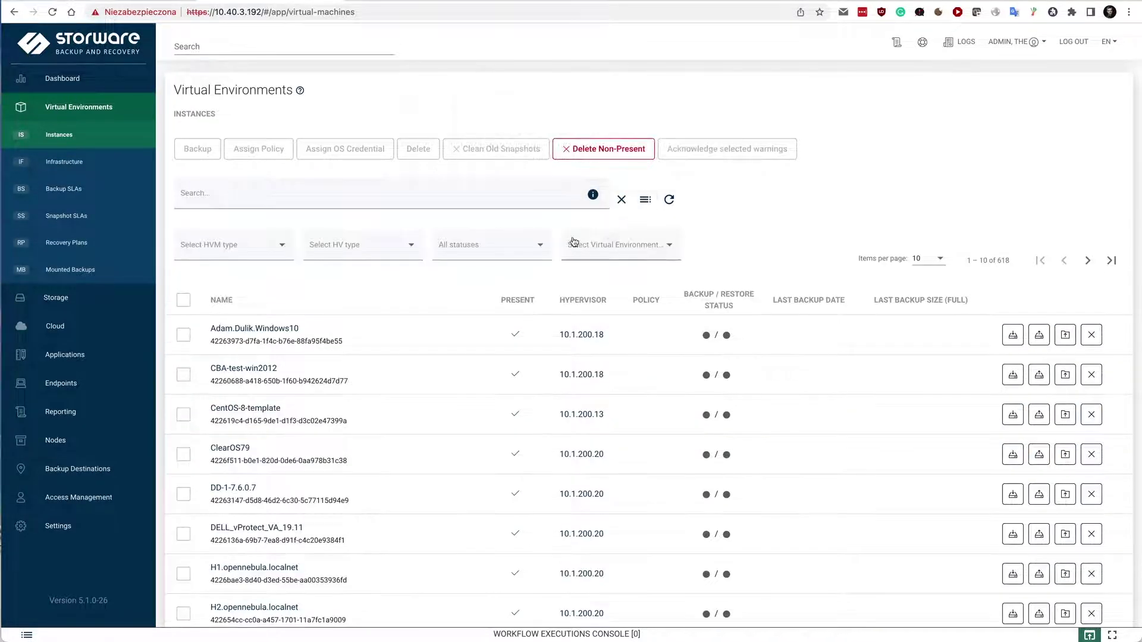
pyautogui.click(598, 245)
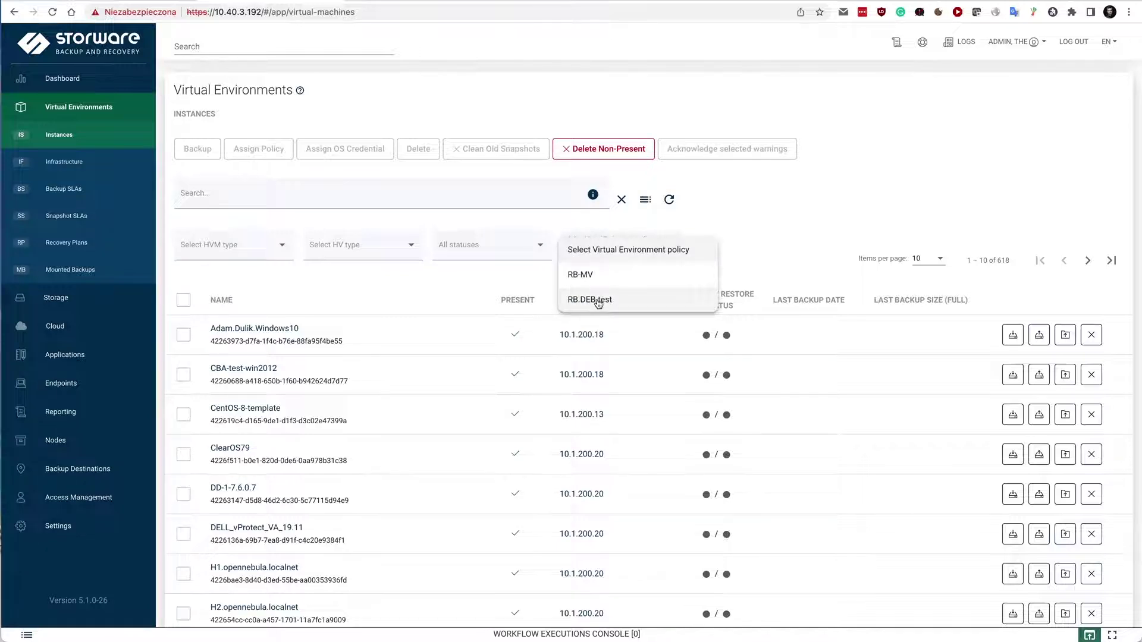
pyautogui.click(581, 275)
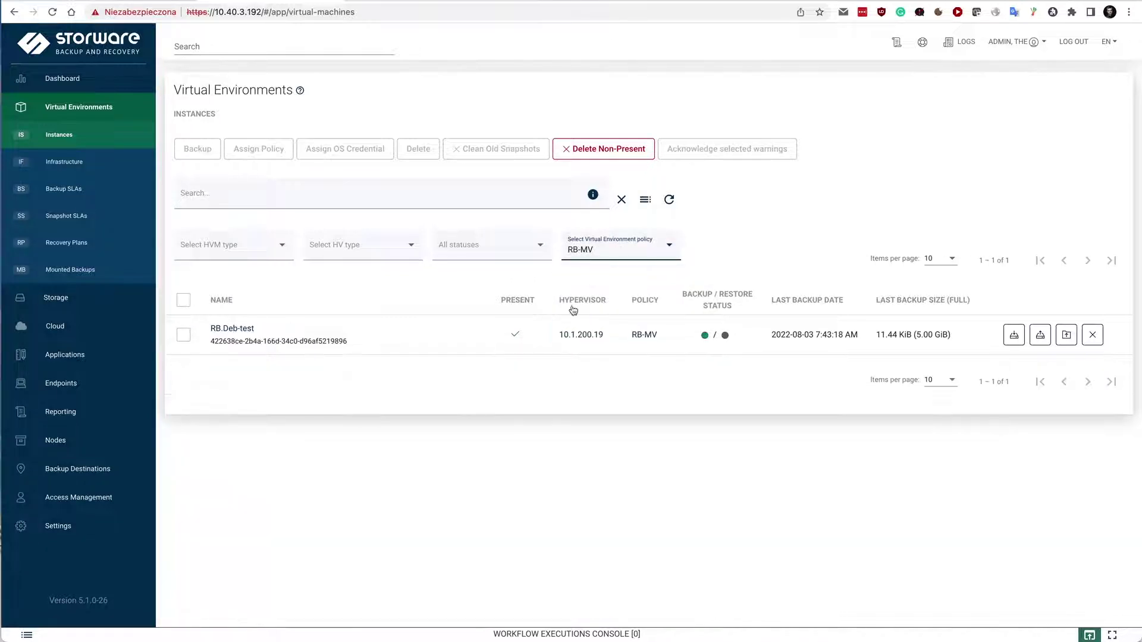
# Start an incremental backup of RB.Deb-test and open the workflow executions console.
pyautogui.click(1012, 337)
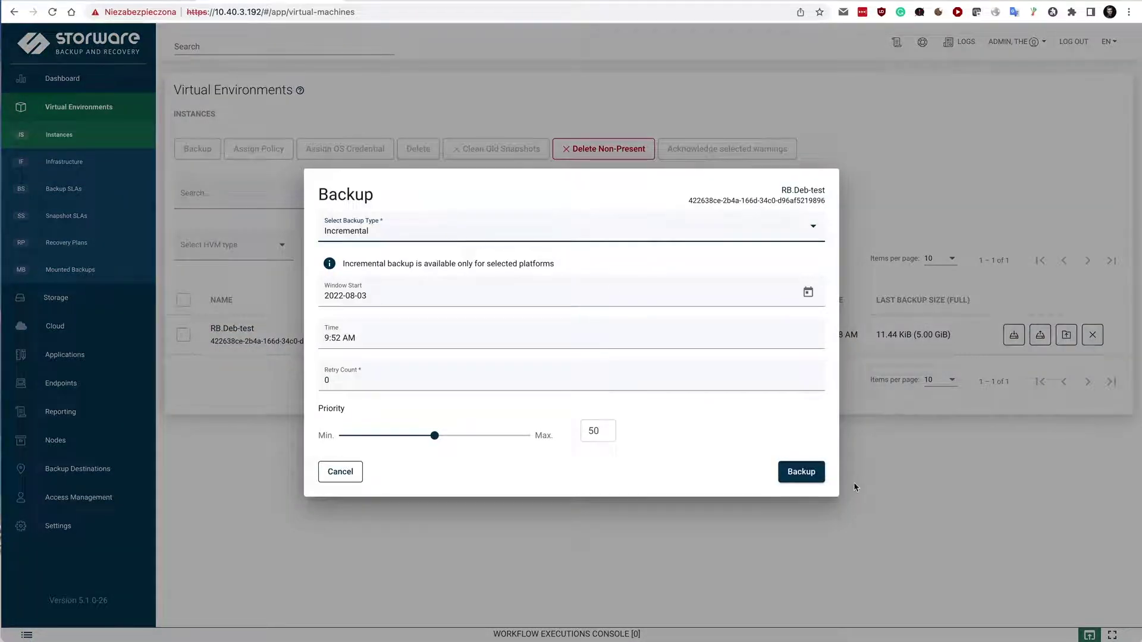
pyautogui.click(812, 474)
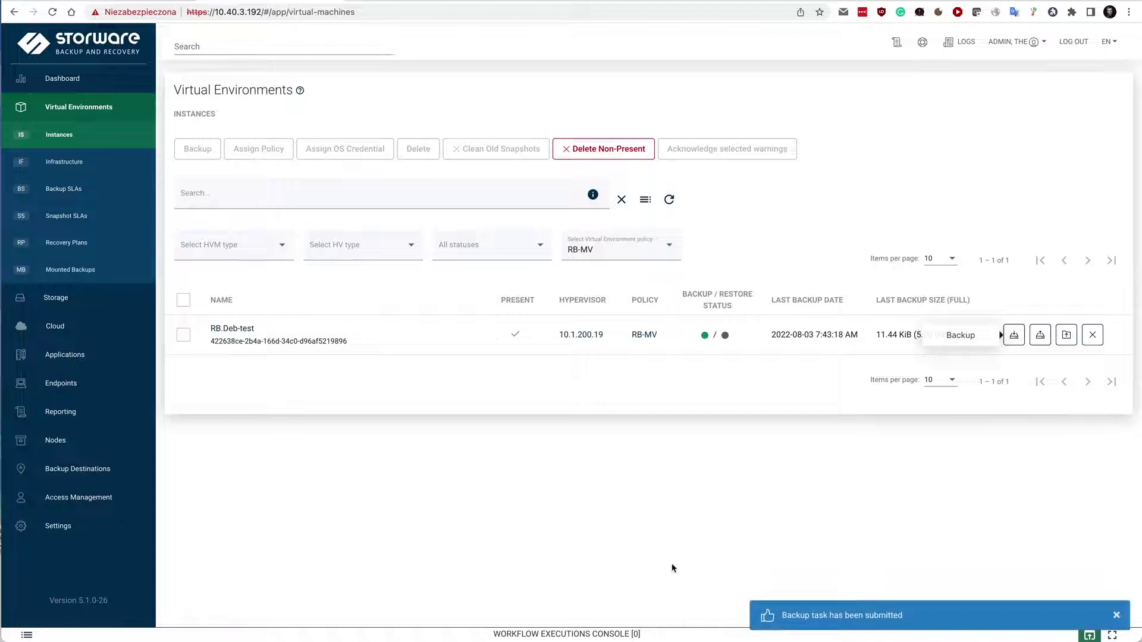
pyautogui.click(606, 632)
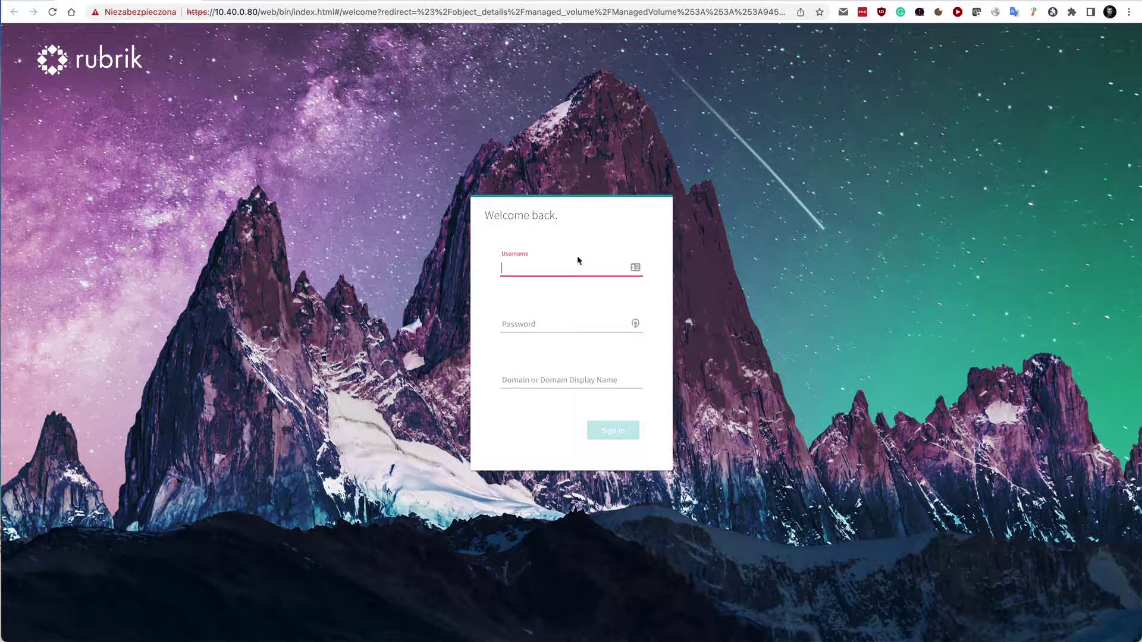
# Sign in to Rubrik as admin and go to Servers & Apps > Managed Volumes.
pyautogui.click(635, 267)
pyautogui.write('admin')
pyautogui.press('Tab')
pyautogui.write('*****')
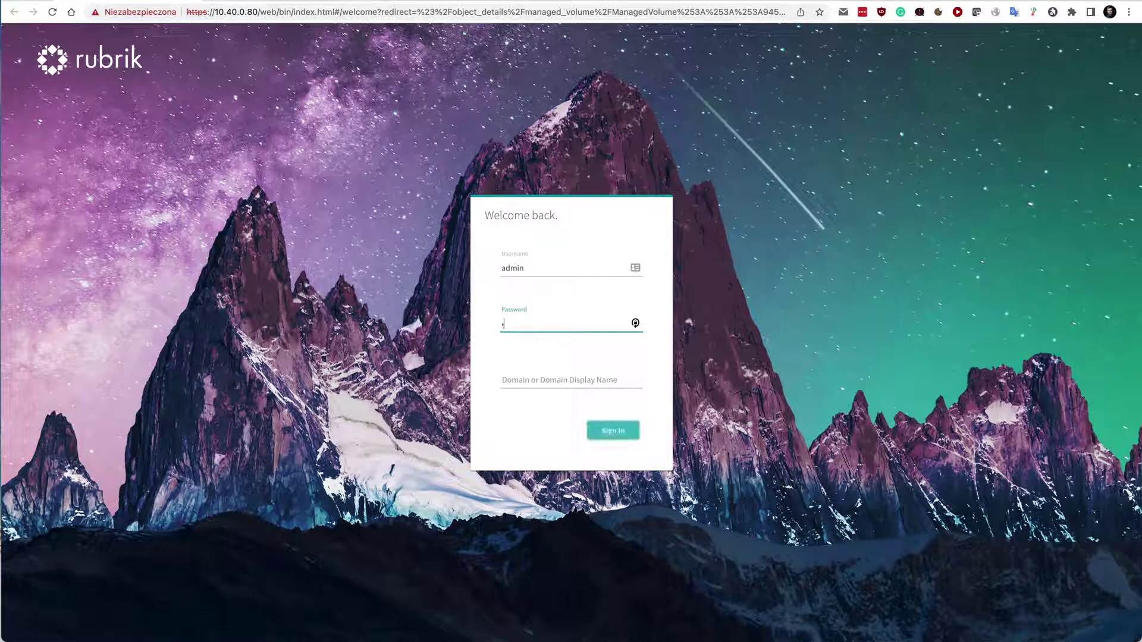
pyautogui.write('***')
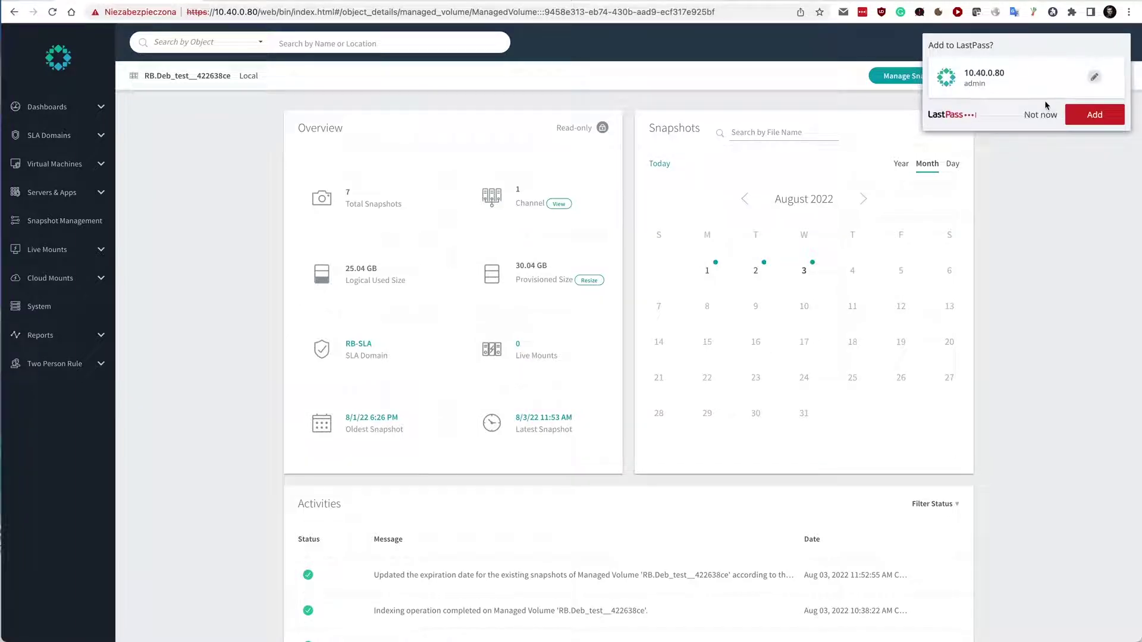
pyautogui.click(1041, 115)
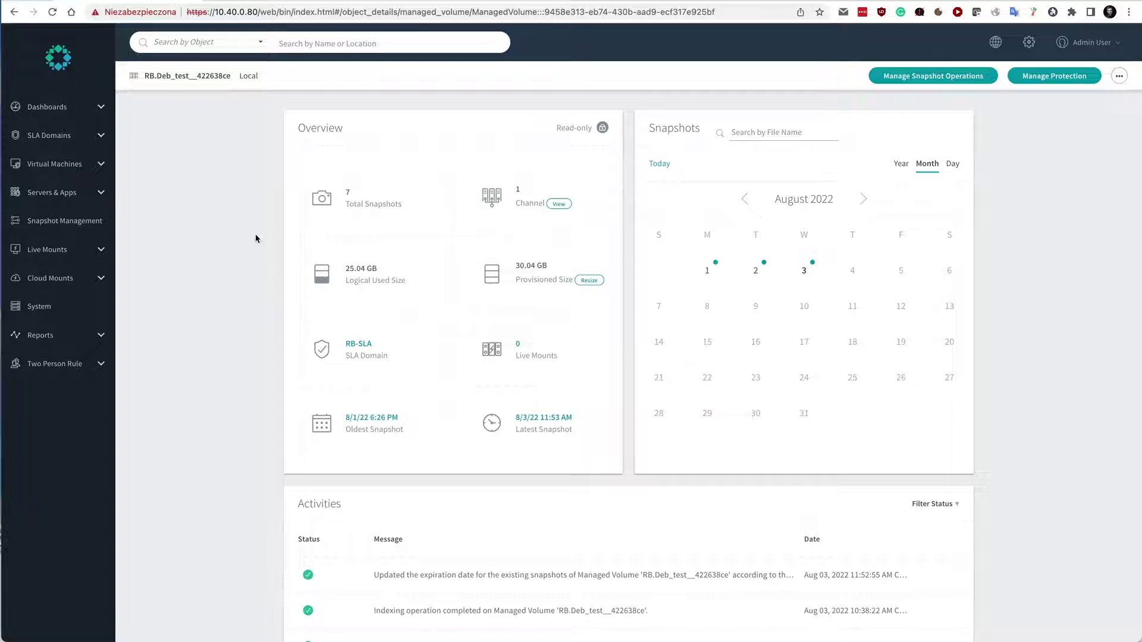
pyautogui.click(66, 195)
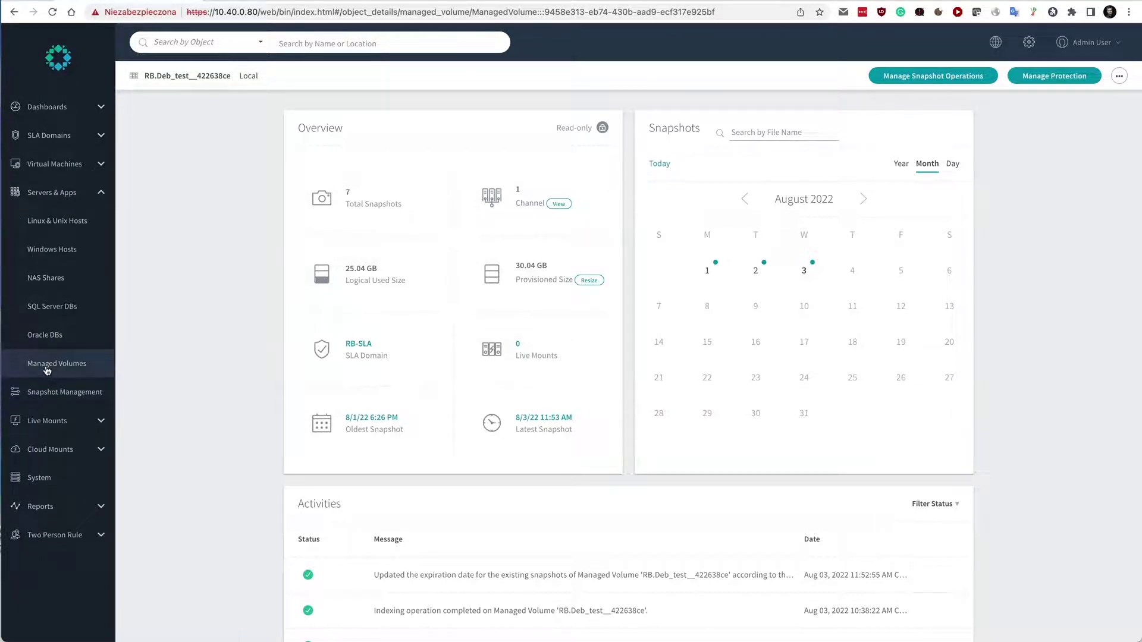
pyautogui.click(53, 364)
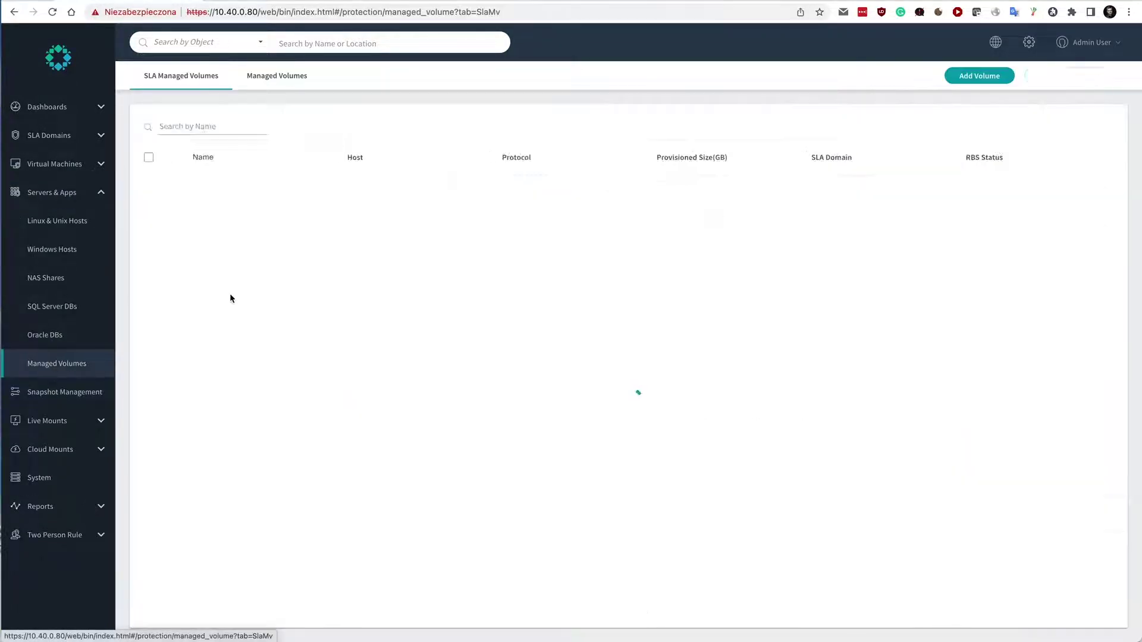
# Open the RB.Deb_test__422638ce volume details and check the backup's sub-tasks in Storware.
pyautogui.click(280, 84)
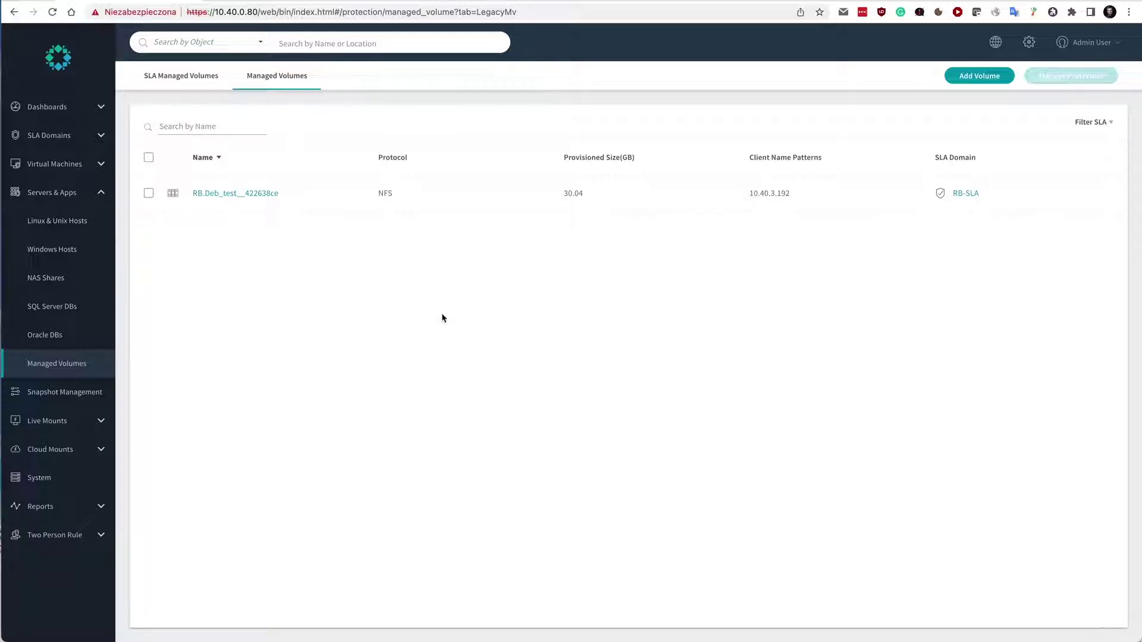
pyautogui.click(226, 193)
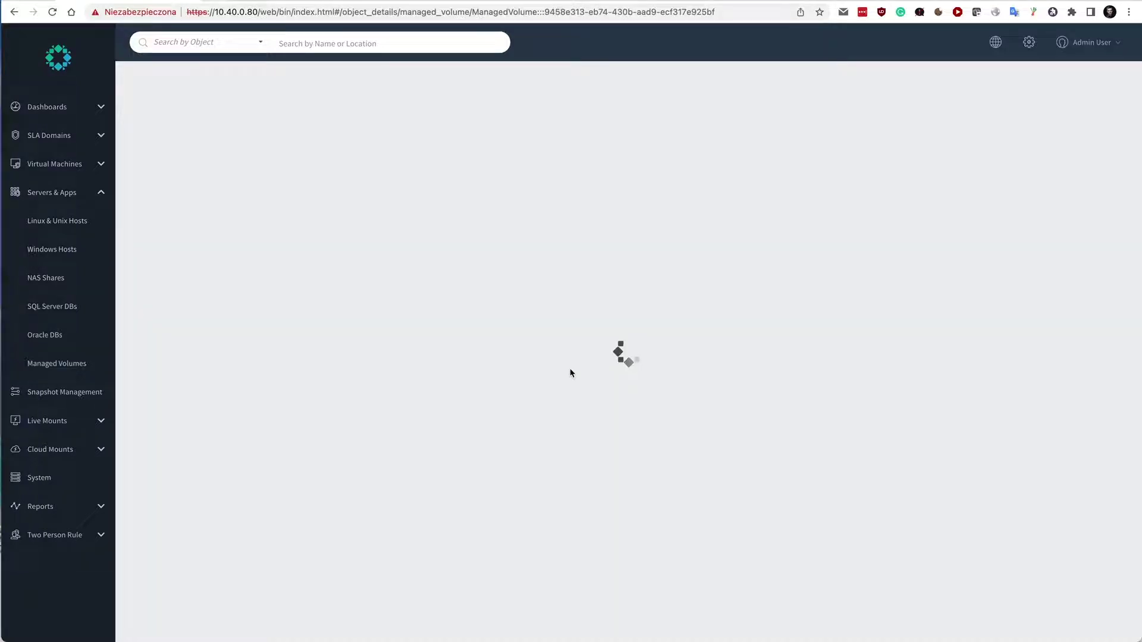
pyautogui.scroll(-1, 999, 271)
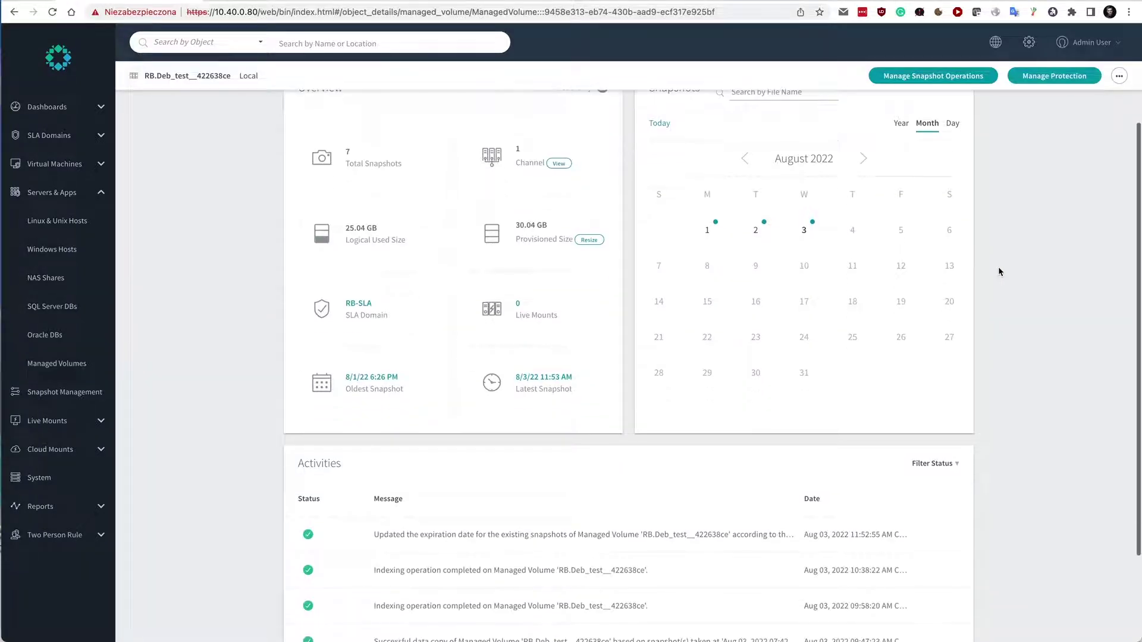
pyautogui.scroll(-1, 998, 271)
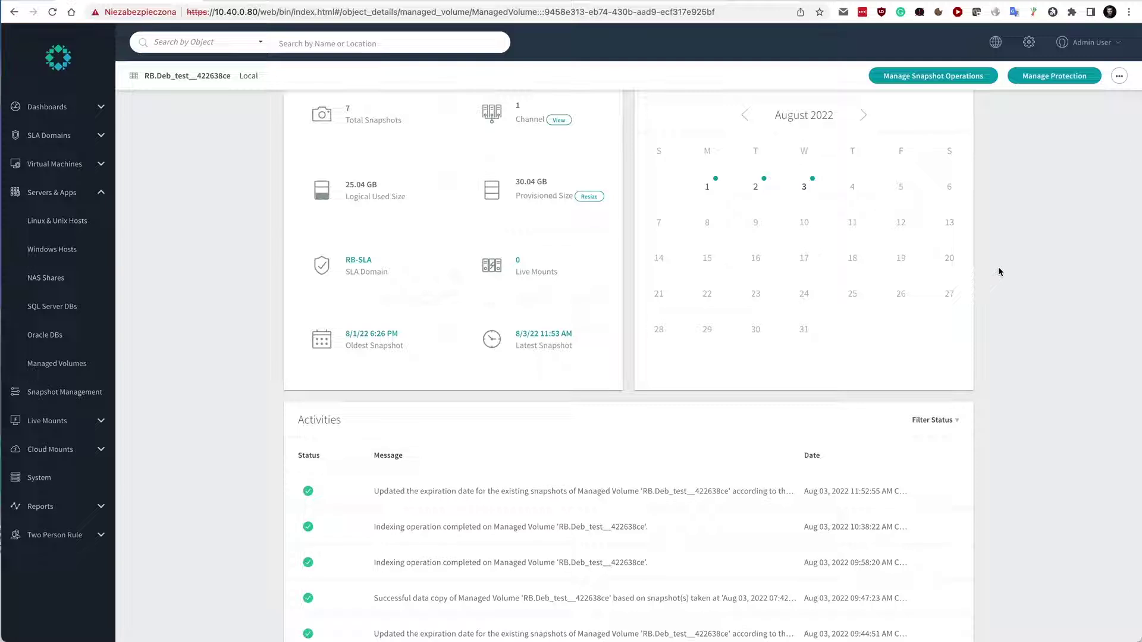
pyautogui.scroll(2, 999, 268)
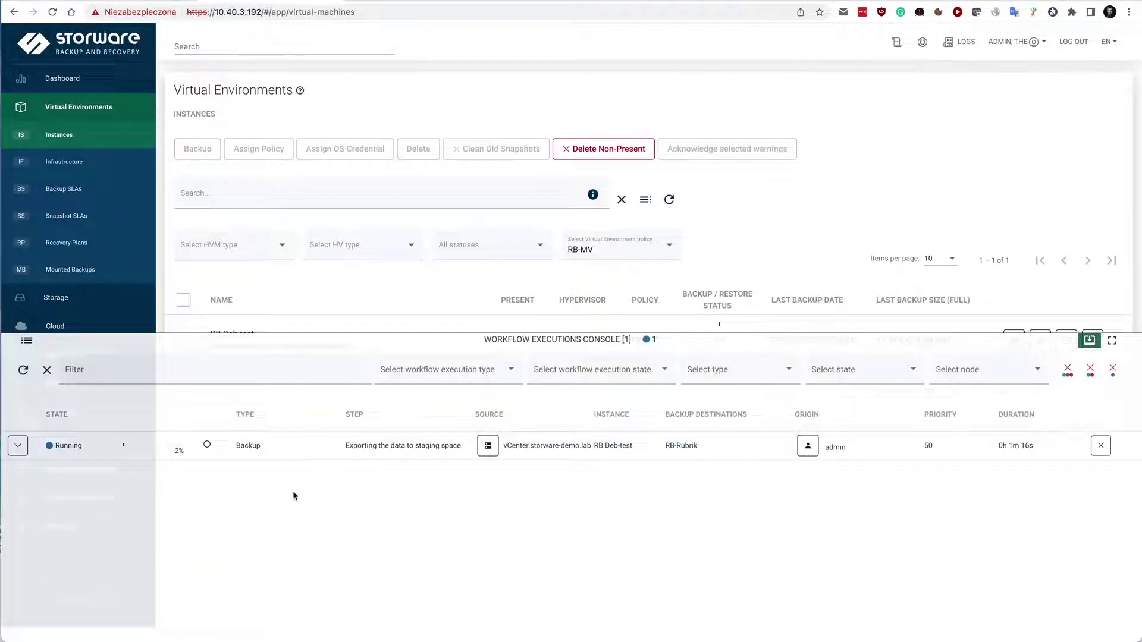
pyautogui.click(18, 446)
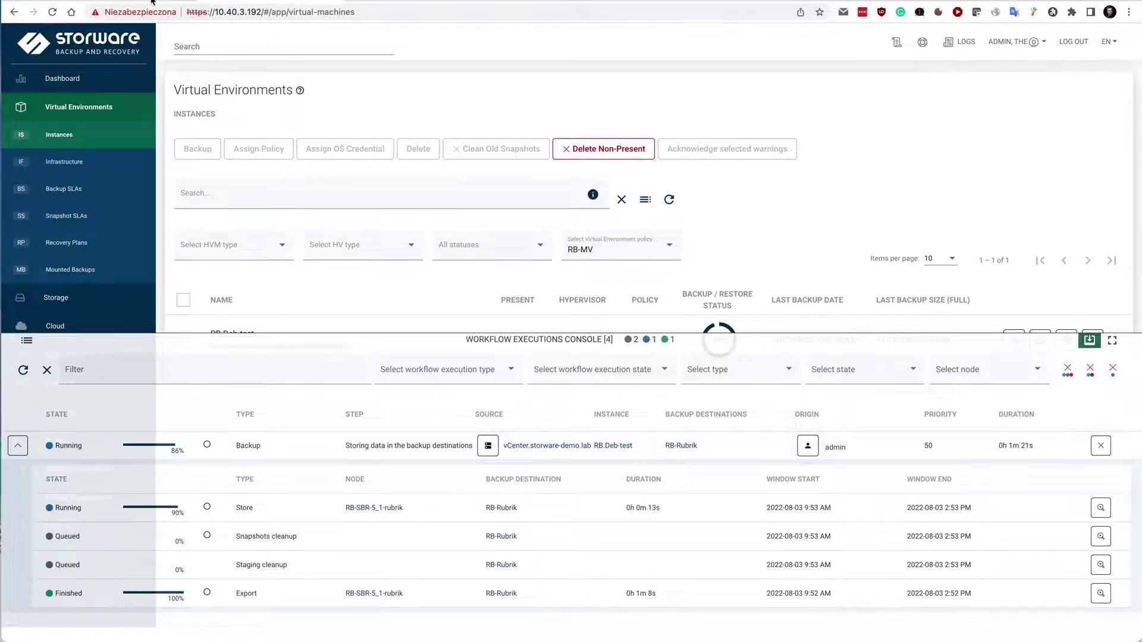
pyautogui.click(153, 1)
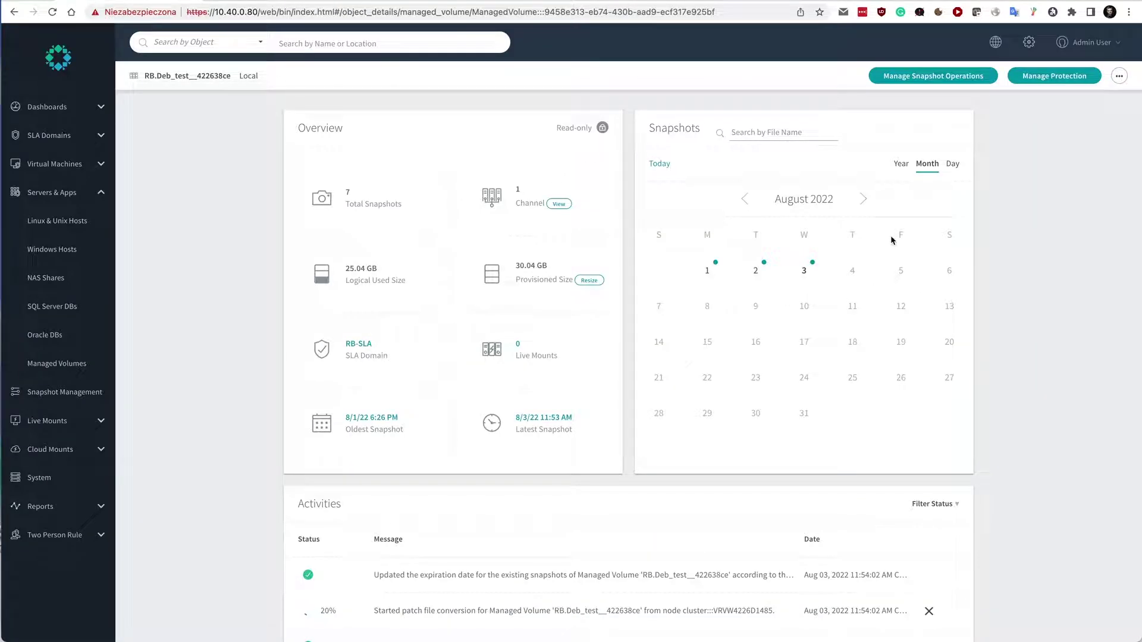
# Reload RB.Deb_test__422638ce to confirm 8 snapshots, latest taken 8/3/22 11:54 AM.
pyautogui.press('super+r')
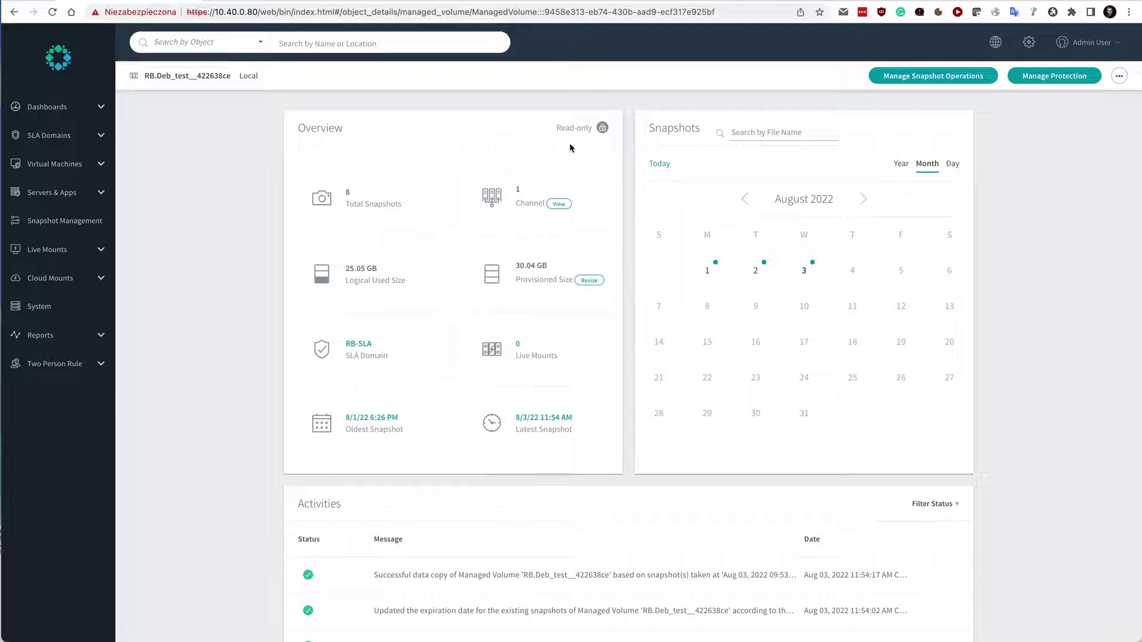
pyautogui.moveTo(559, 129); pyautogui.dragTo(598, 134)
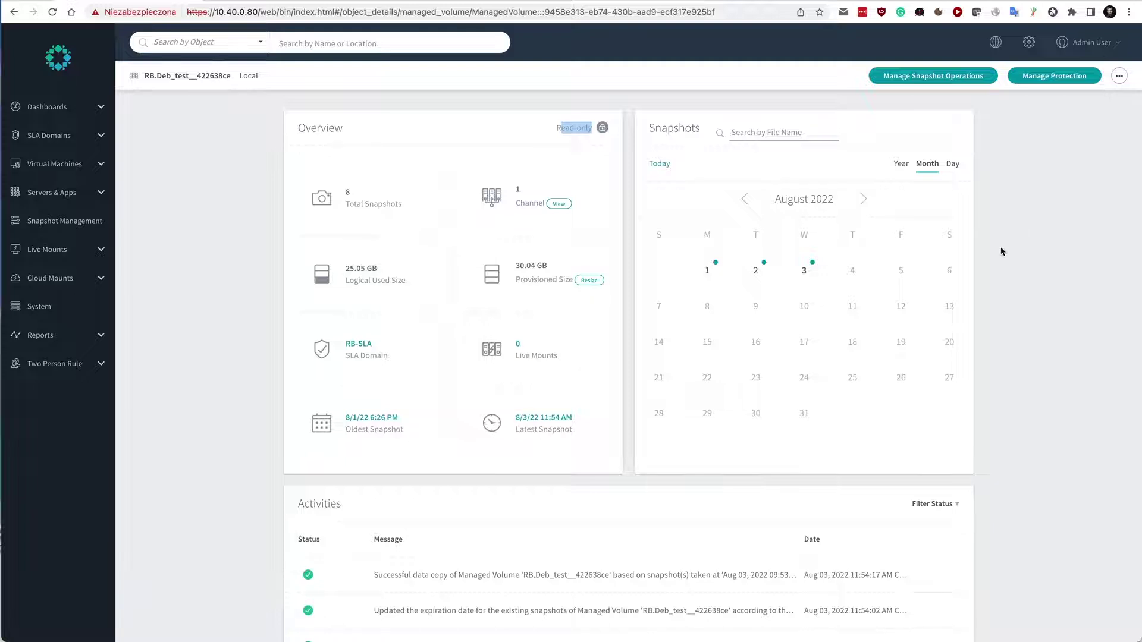
pyautogui.scroll(-1, 1001, 251)
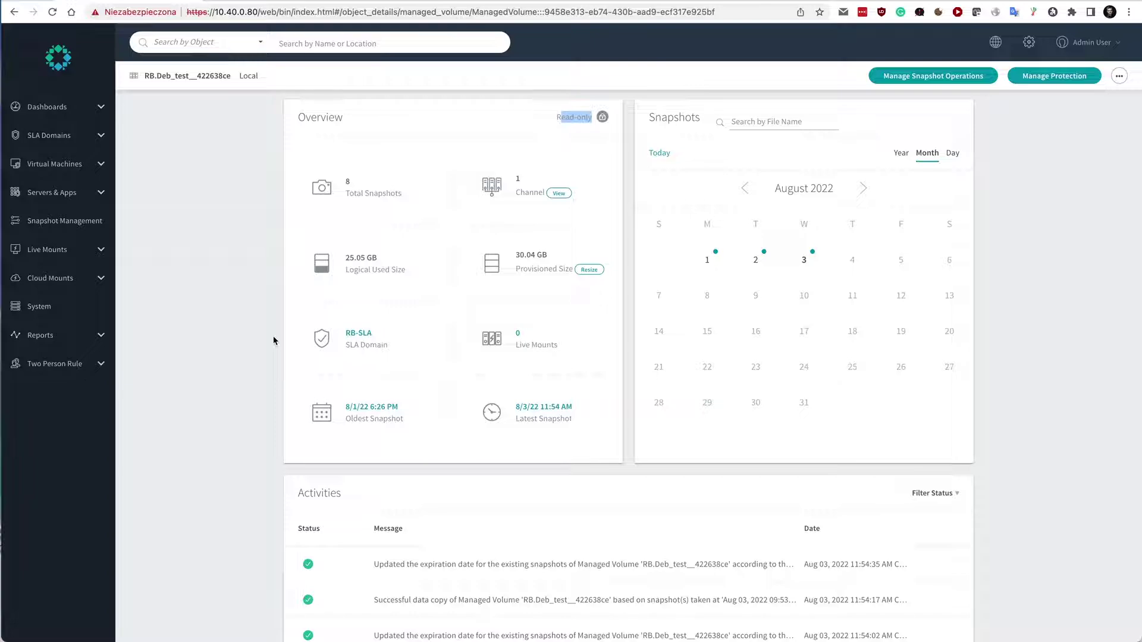
pyautogui.hotkey('ctrl', 'Up')
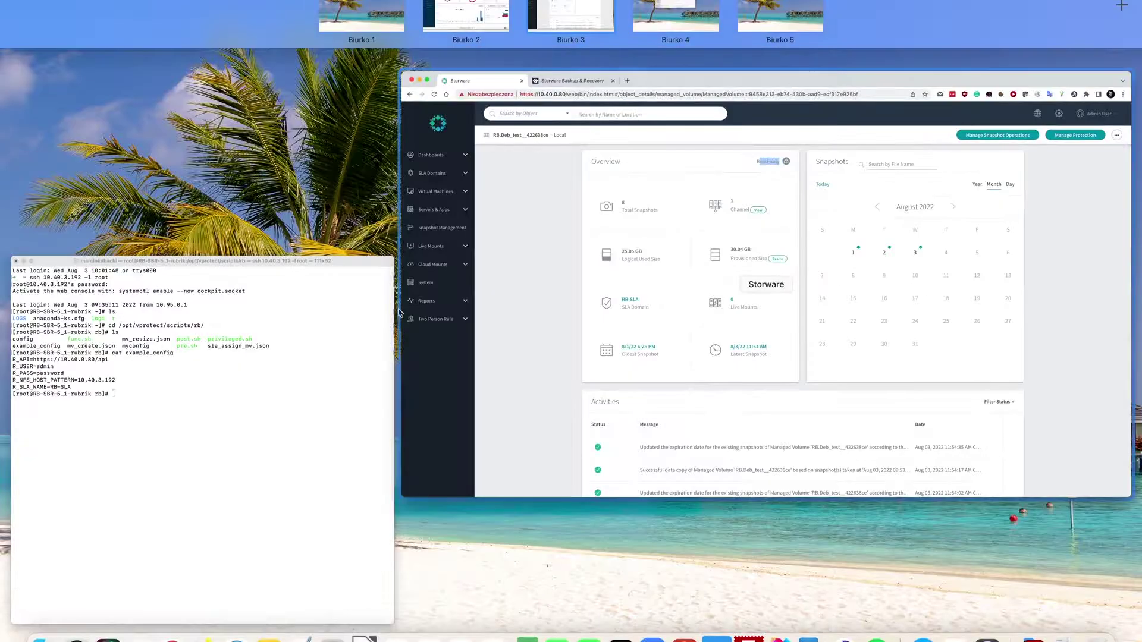
# In the terminal, point out the /opt/vprotect/rb folder, config file and example_config.
pyautogui.click(159, 368)
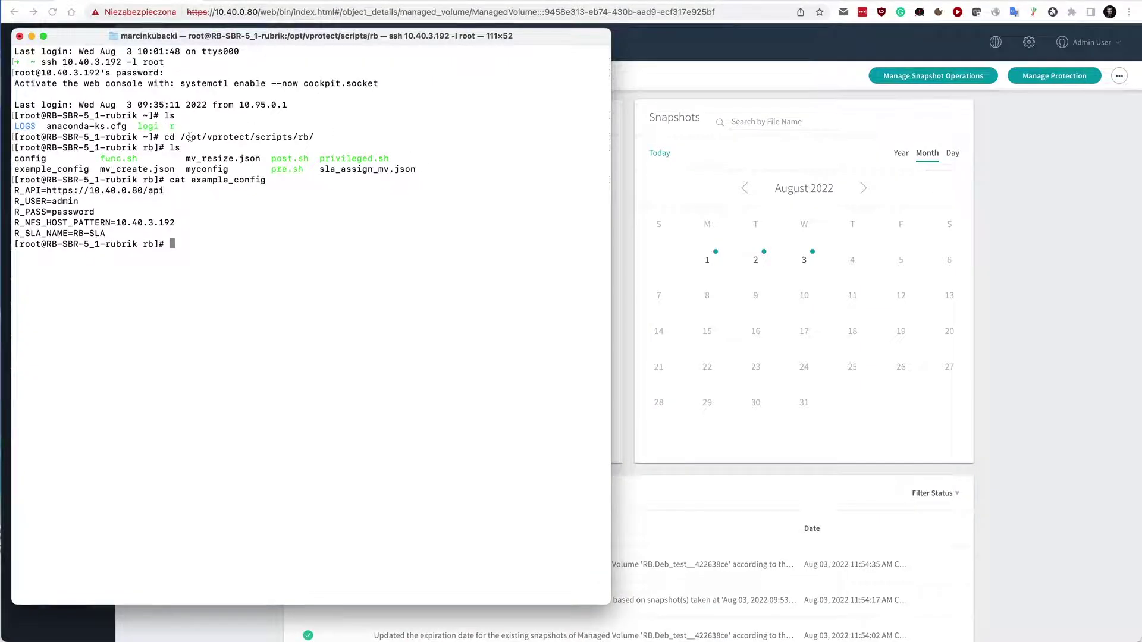
pyautogui.moveTo(180, 137); pyautogui.dragTo(284, 136)
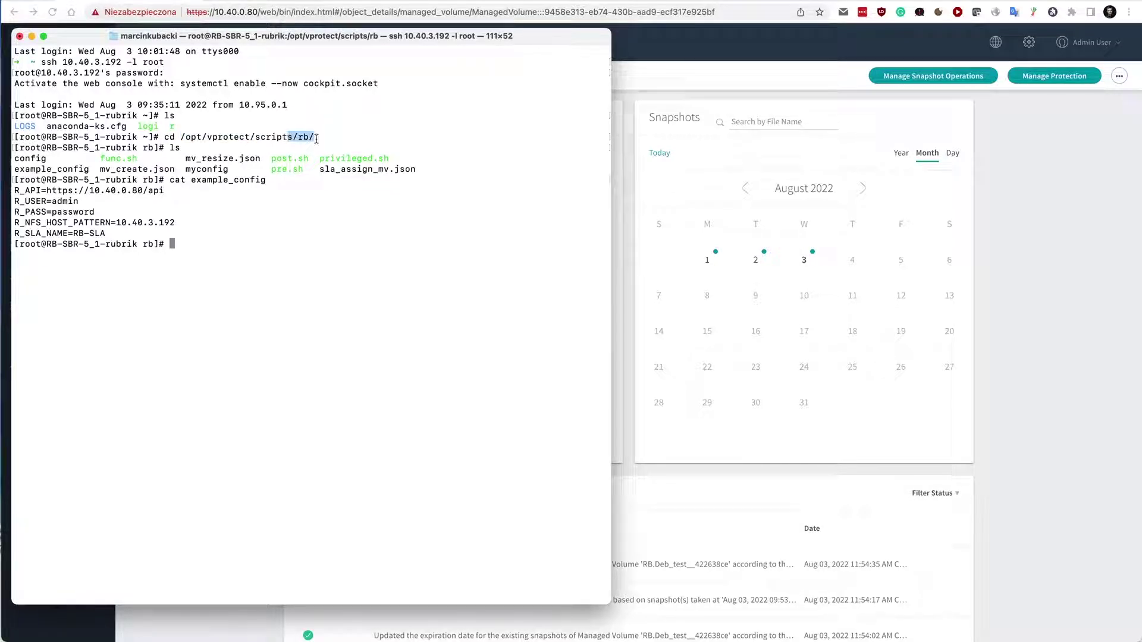
pyautogui.click(346, 142)
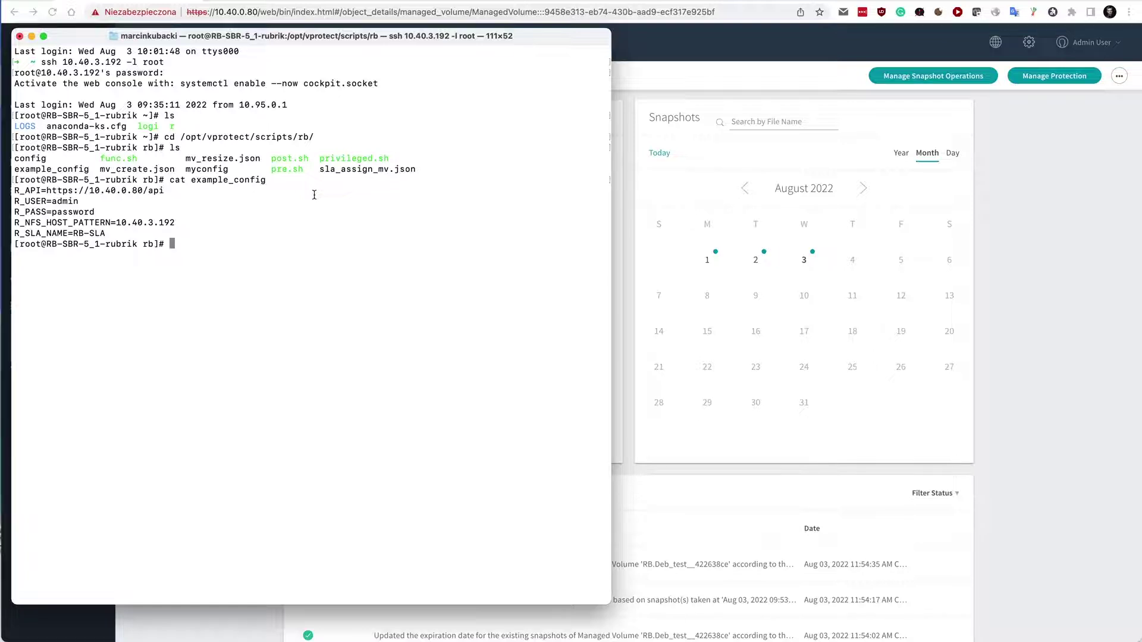
pyautogui.doubleClick(27, 159)
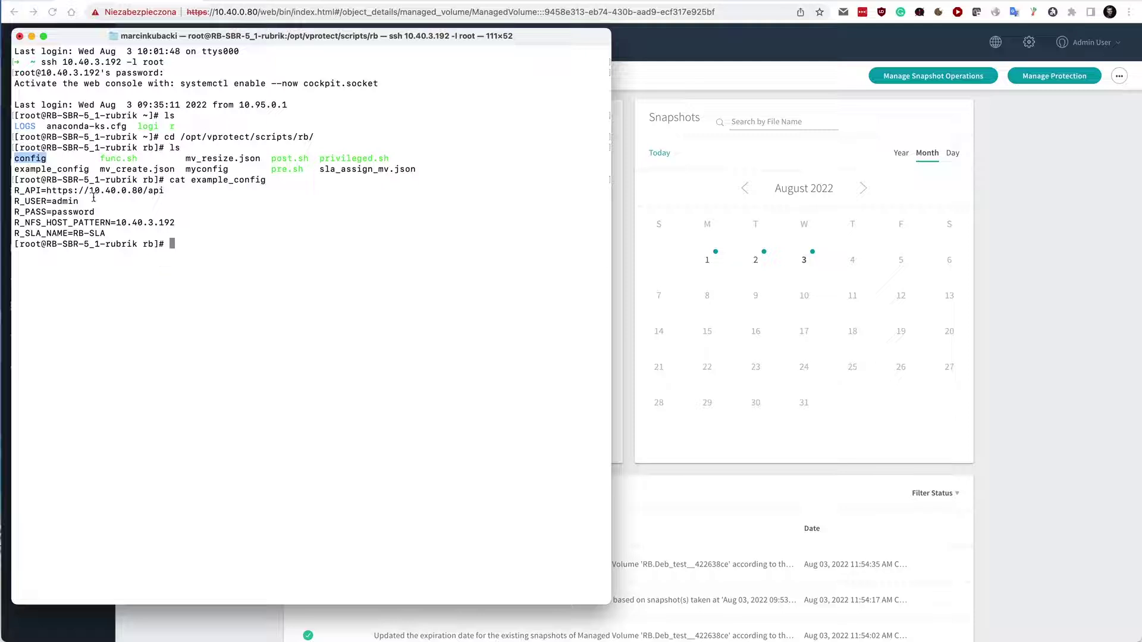
pyautogui.click(196, 179)
pyautogui.doubleClick(196, 179)
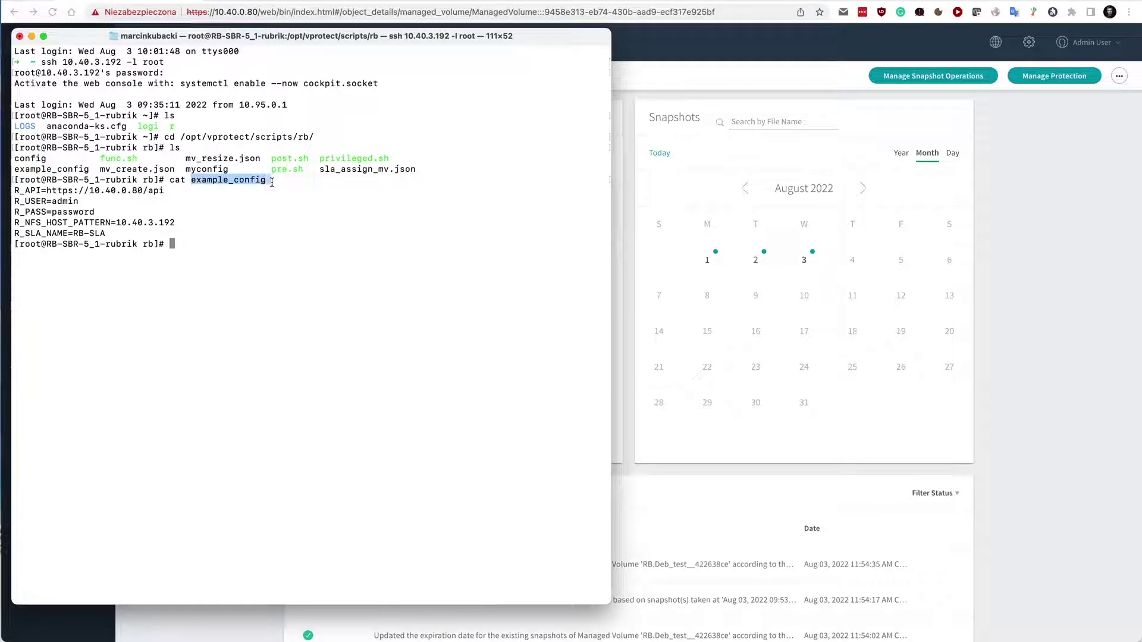
pyautogui.click(156, 244)
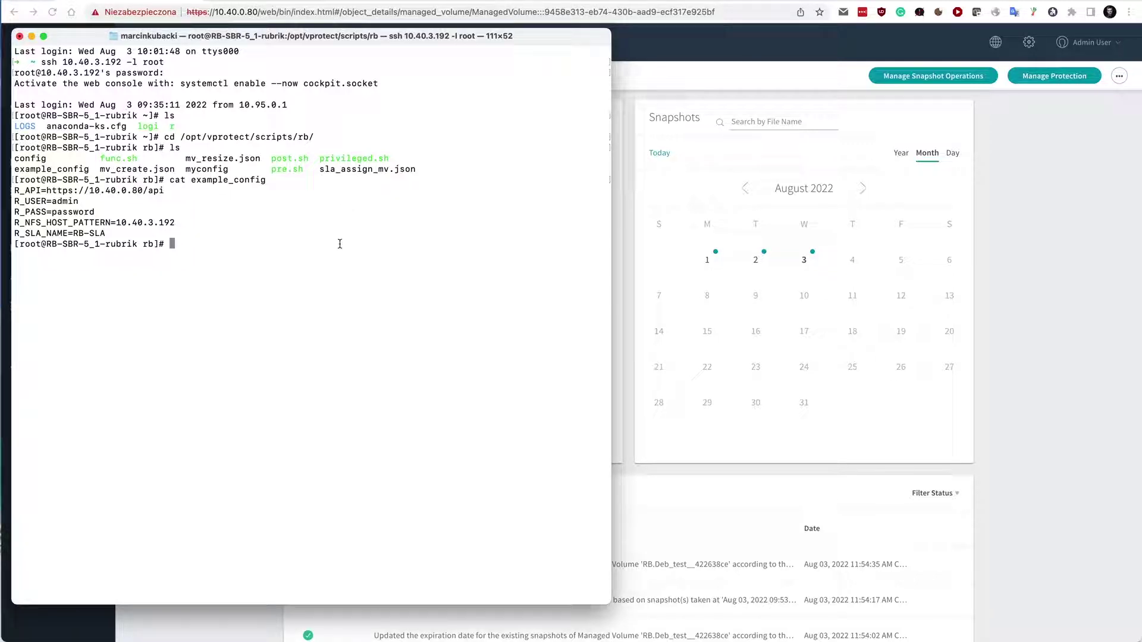
pyautogui.write('cat ca')
pyautogui.press('BackSpace')
pyautogui.press('BackSpace')
pyautogui.press('BackSpace')
pyautogui.press('BackSpace')
pyautogui.press('BackSpace')
pyautogui.press('BackSpace')
pyautogui.moveTo(48, 191); pyautogui.dragTo(169, 191)
pyautogui.moveTo(90, 190); pyautogui.dragTo(132, 192)
pyautogui.click(199, 204)
pyautogui.doubleClick(66, 201)
pyautogui.click(66, 217)
pyautogui.moveTo(20, 223); pyautogui.dragTo(89, 223)
pyautogui.doubleClick(177, 223)
pyautogui.click(178, 223)
pyautogui.moveTo(70, 234); pyautogui.dragTo(105, 233)
pyautogui.click(137, 234)
pyautogui.click(1021, 257)
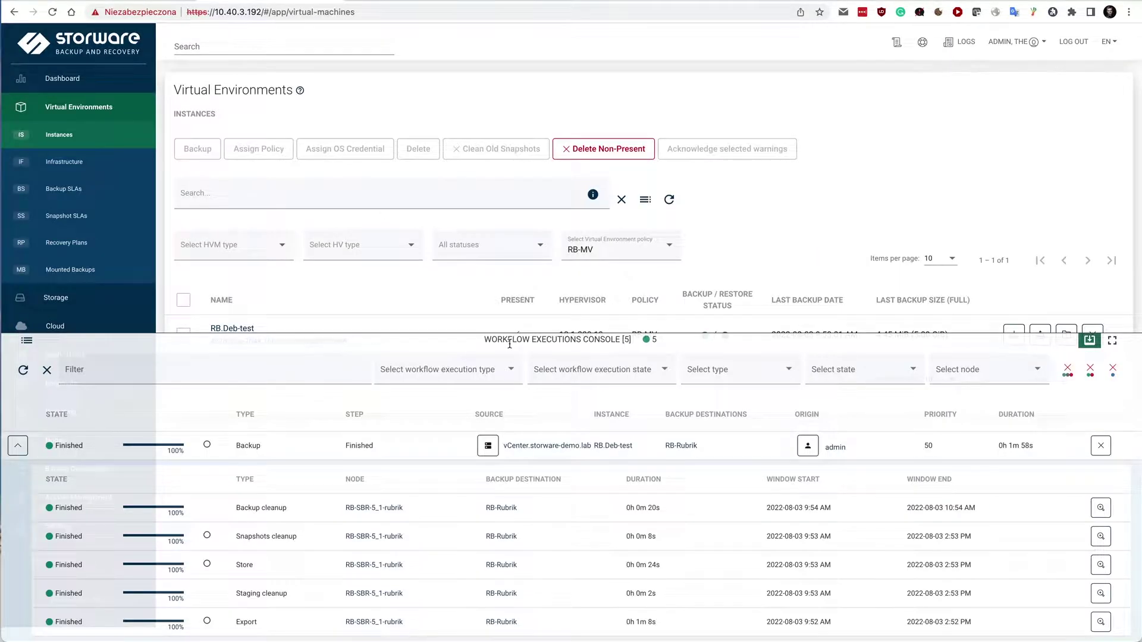
# Collapse the workflow console and open Backup Destinations, where RB-Rubrik uses 240.10 MiB.
pyautogui.click(510, 343)
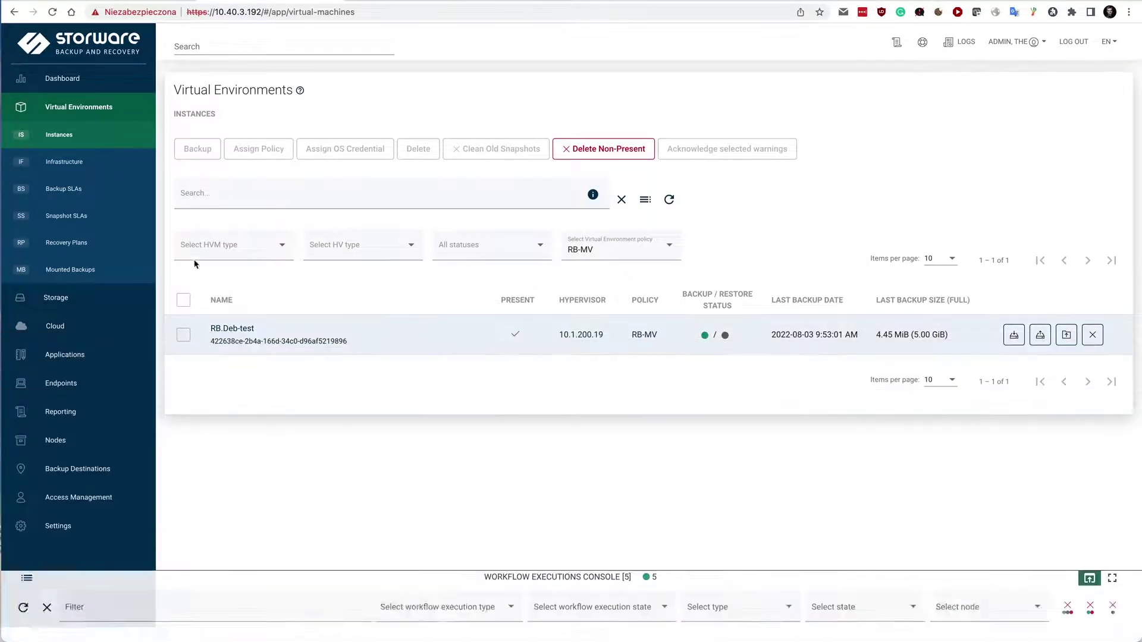
pyautogui.click(78, 468)
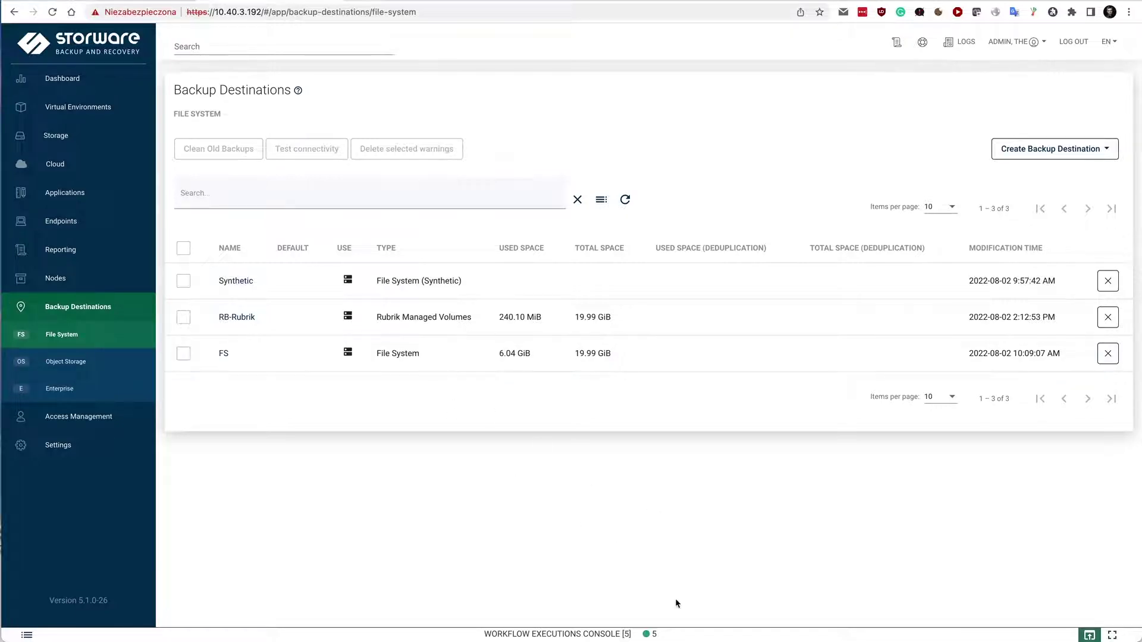
# Inspect the backup's Store sub-task, then close the console to show all File System destinations.
pyautogui.click(662, 635)
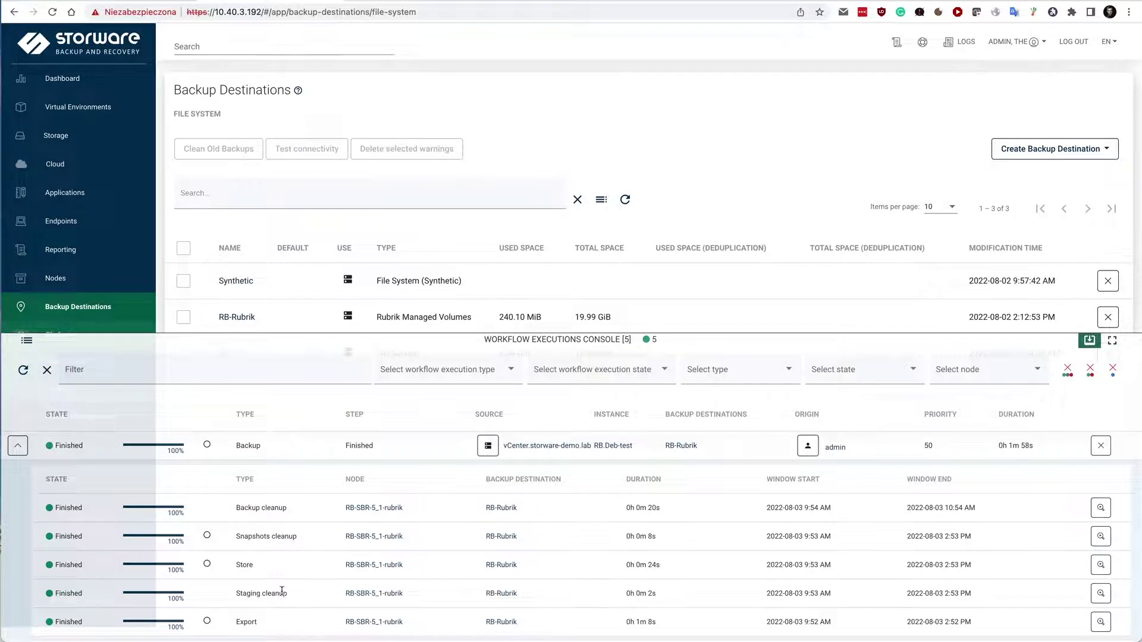
pyautogui.doubleClick(245, 563)
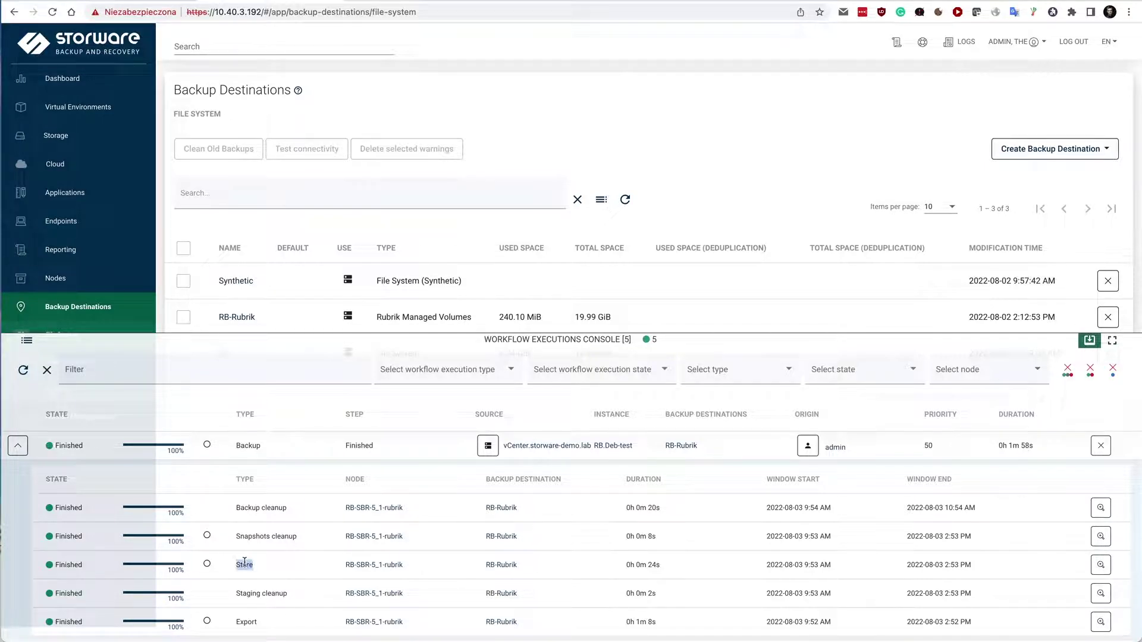
pyautogui.click(291, 561)
pyautogui.click(19, 450)
pyautogui.click(412, 340)
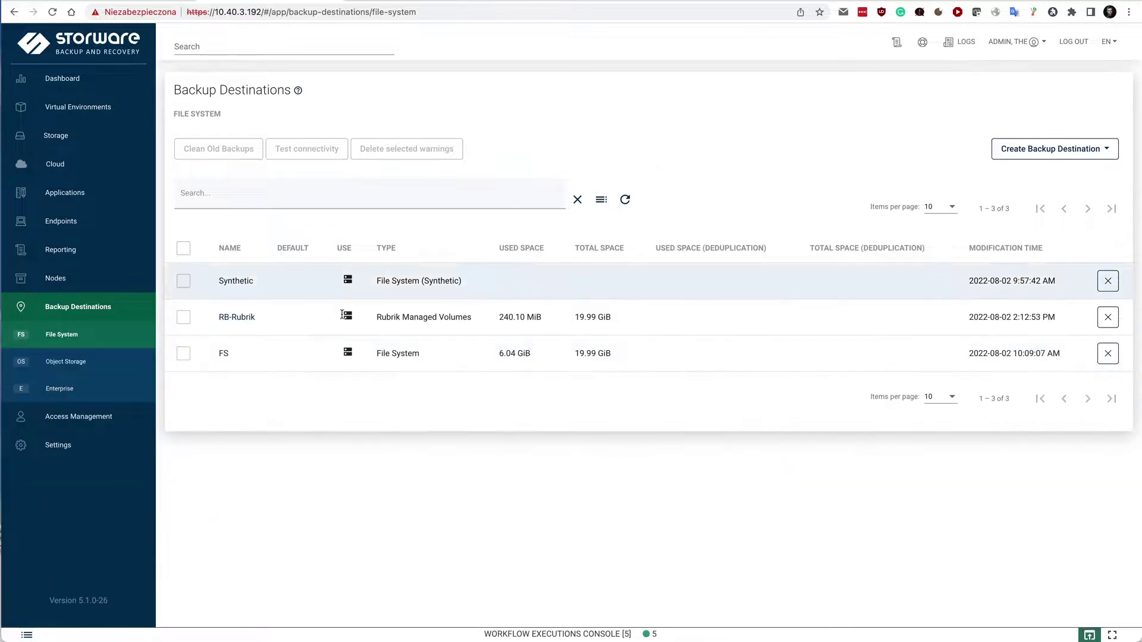
# Open the RB-Rubrik Rubrik Managed Volumes destination's edit form and scroll through its settings.
pyautogui.click(236, 317)
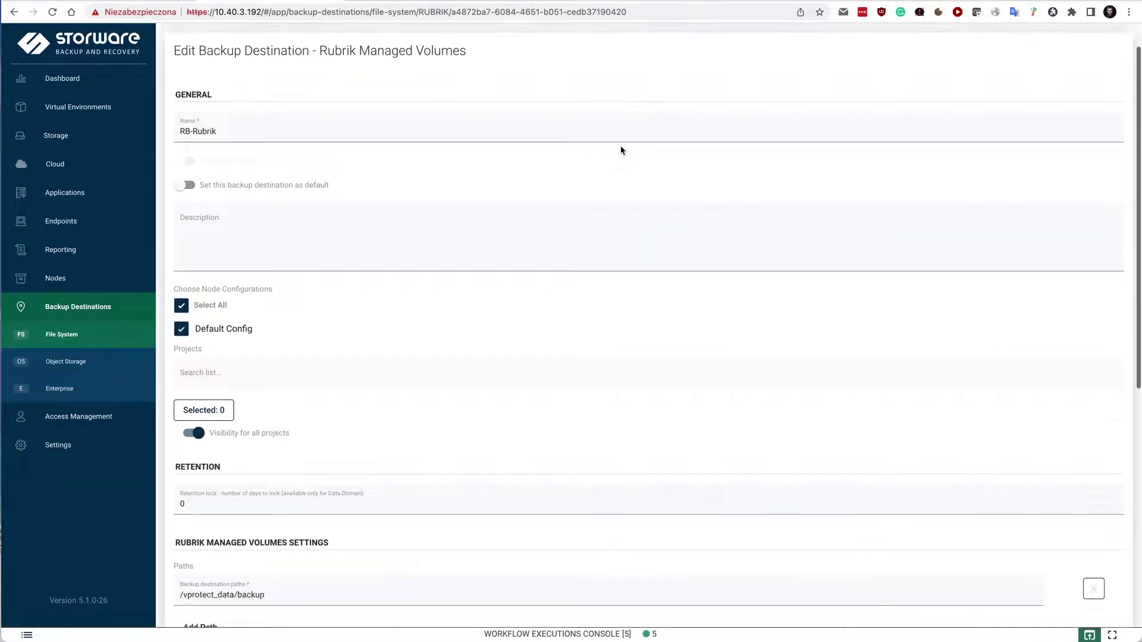
pyautogui.scroll(-7, 601, 265)
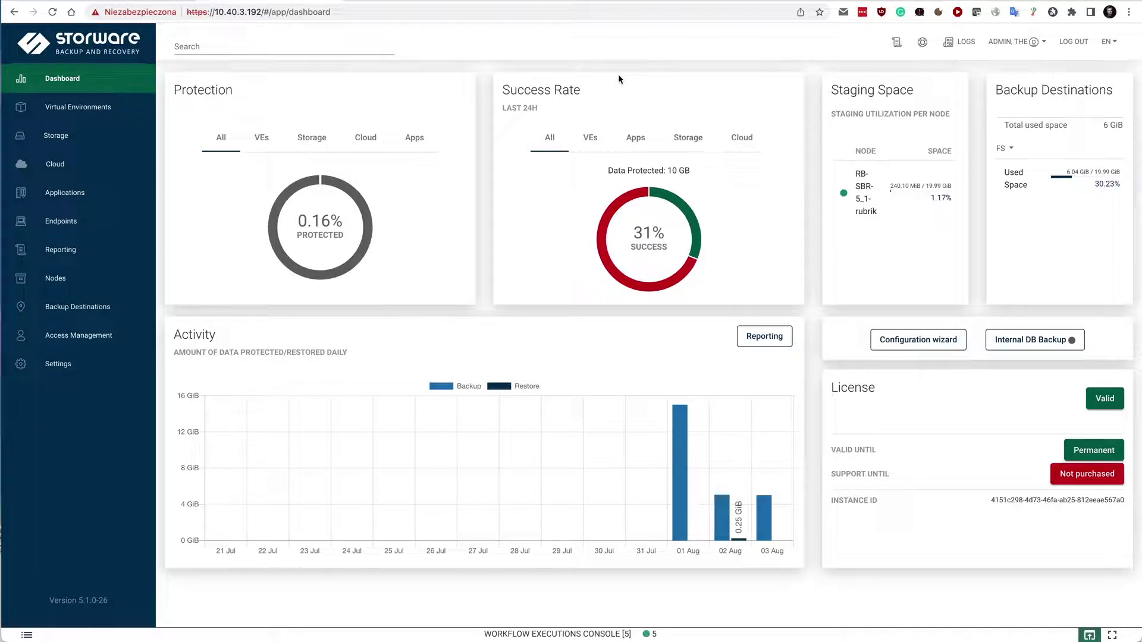
# Start a new hypervisor manager under Virtual Environments > Infrastructure and scroll through the available types.
pyautogui.click(83, 110)
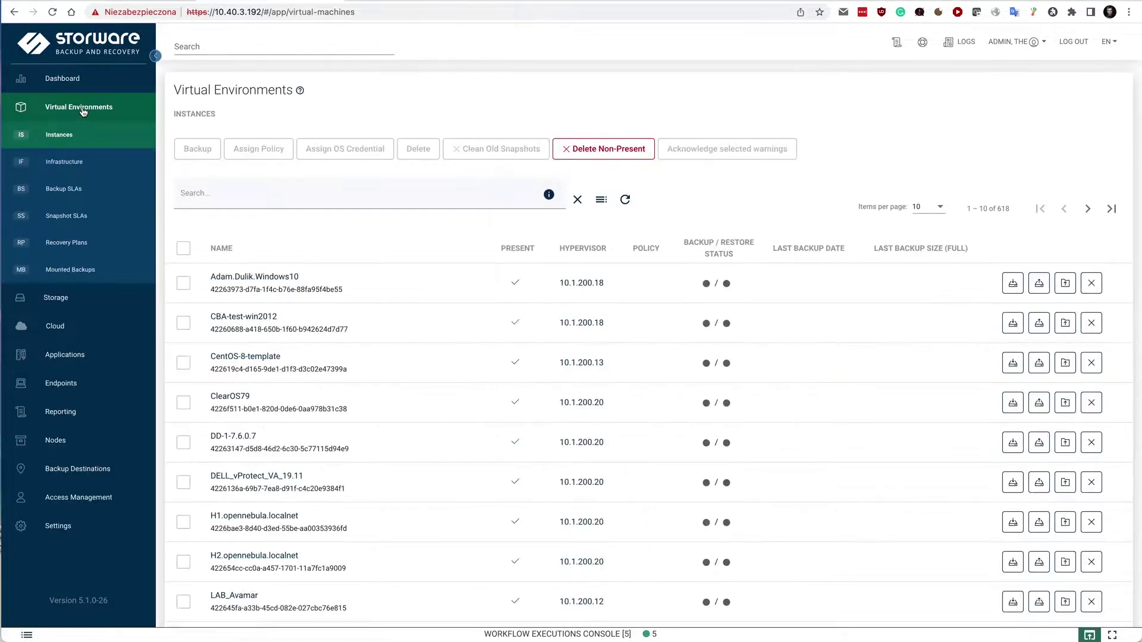
pyautogui.click(65, 161)
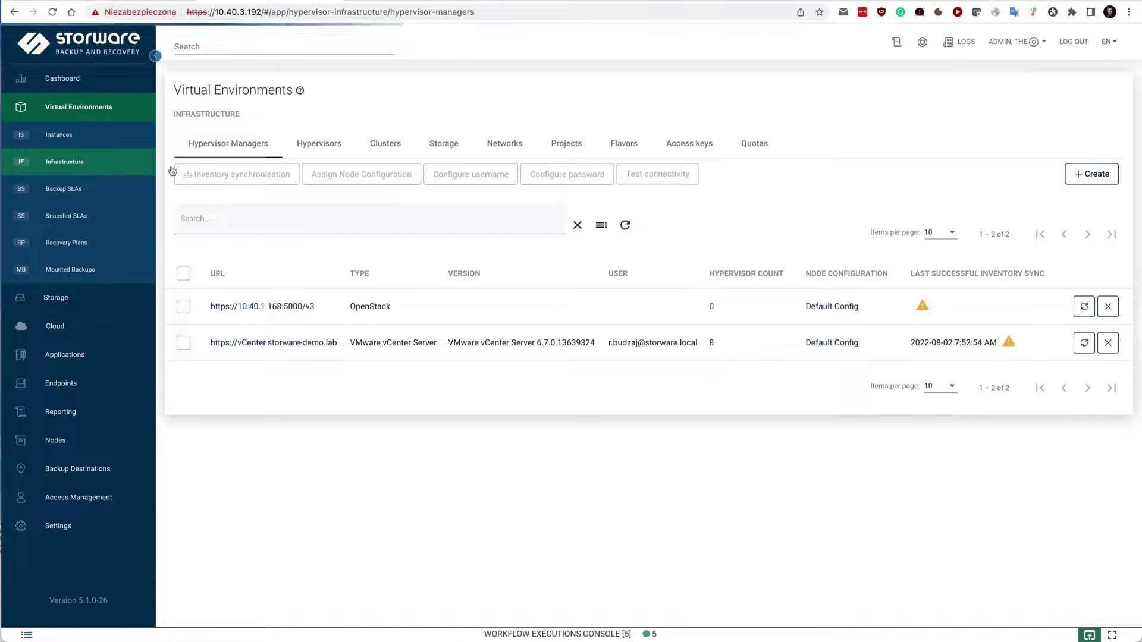
pyautogui.click(1093, 173)
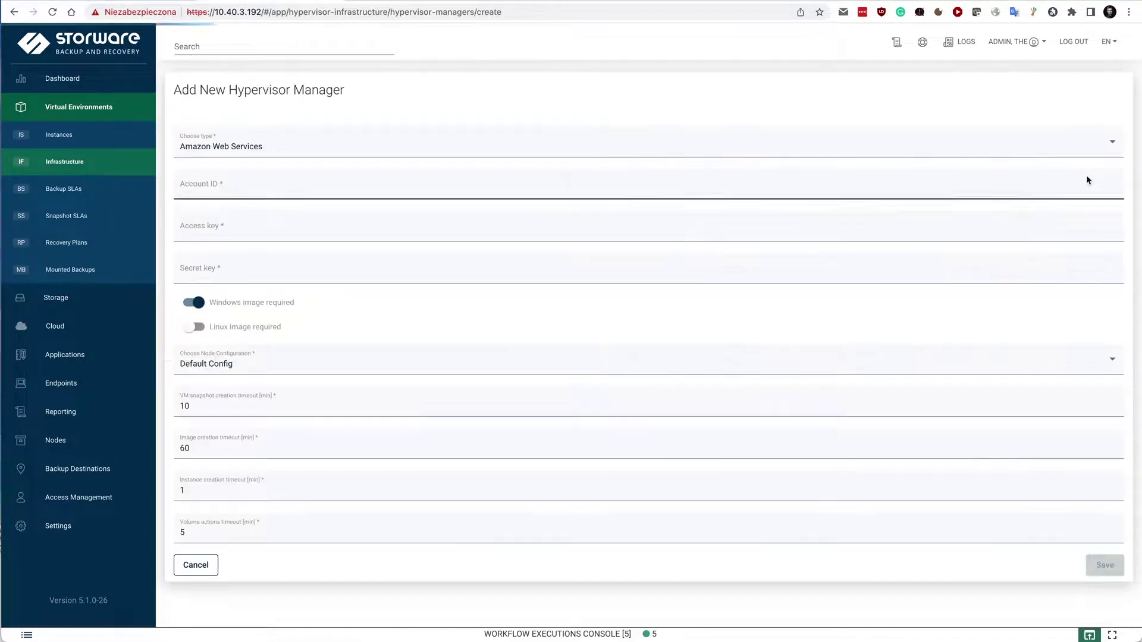
pyautogui.click(290, 145)
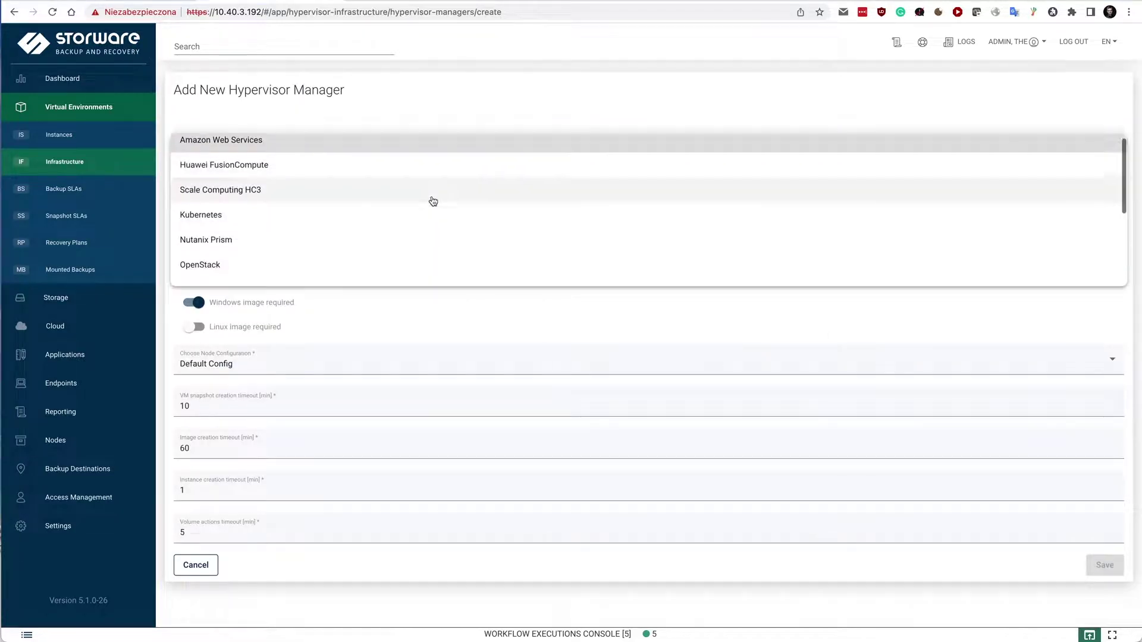
pyautogui.scroll(-2, 433, 198)
pyautogui.scroll(-1, 432, 201)
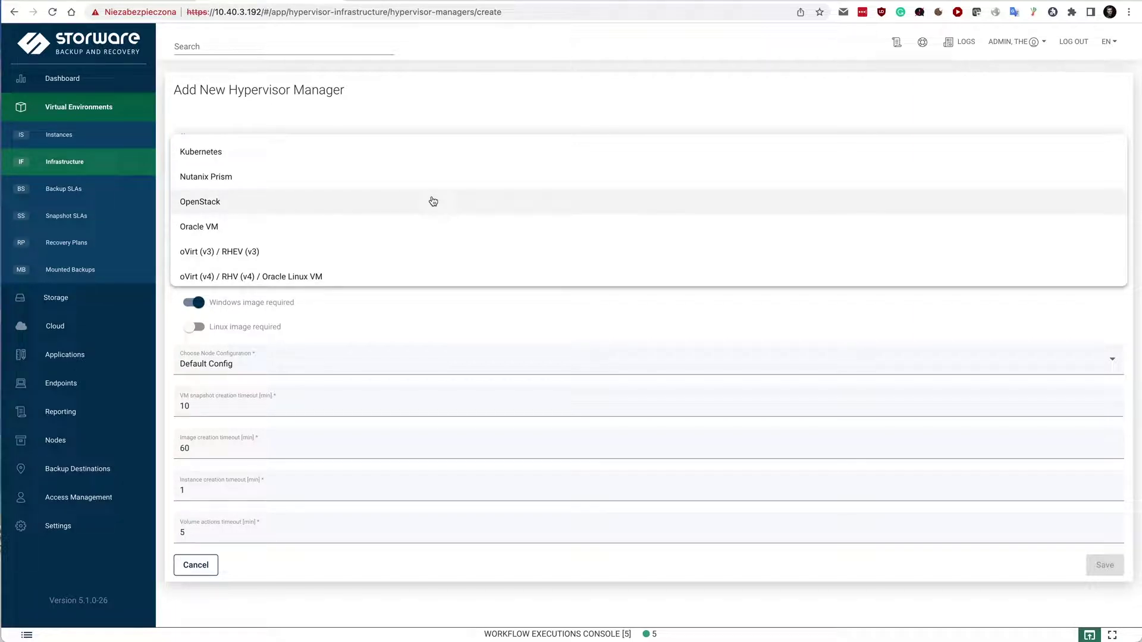
pyautogui.scroll(-3, 433, 201)
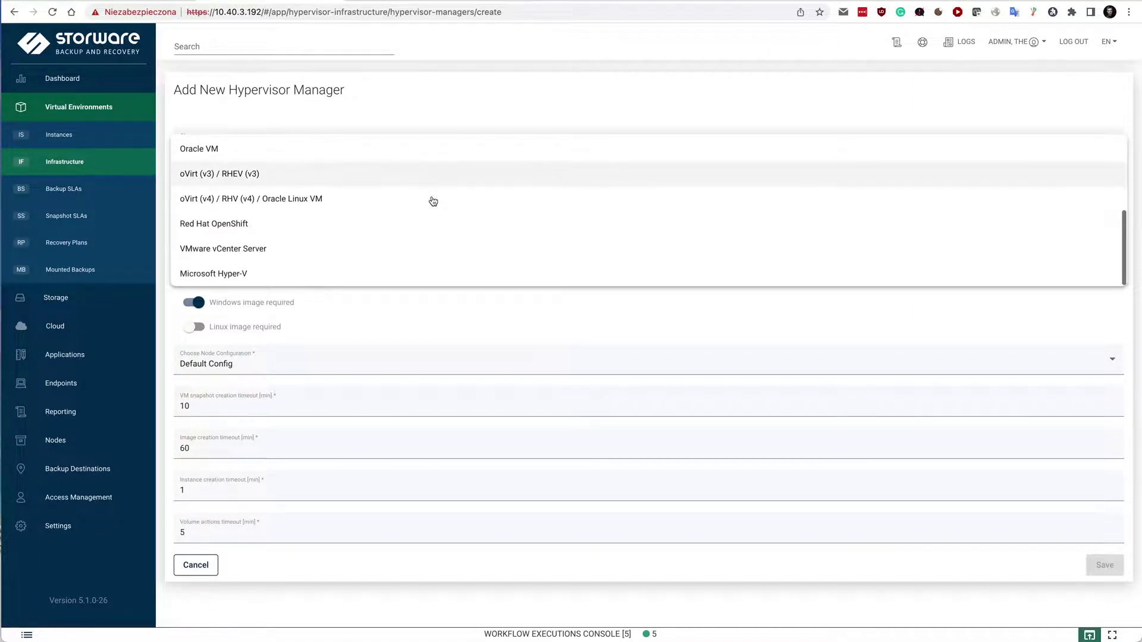
pyautogui.scroll(5, 433, 201)
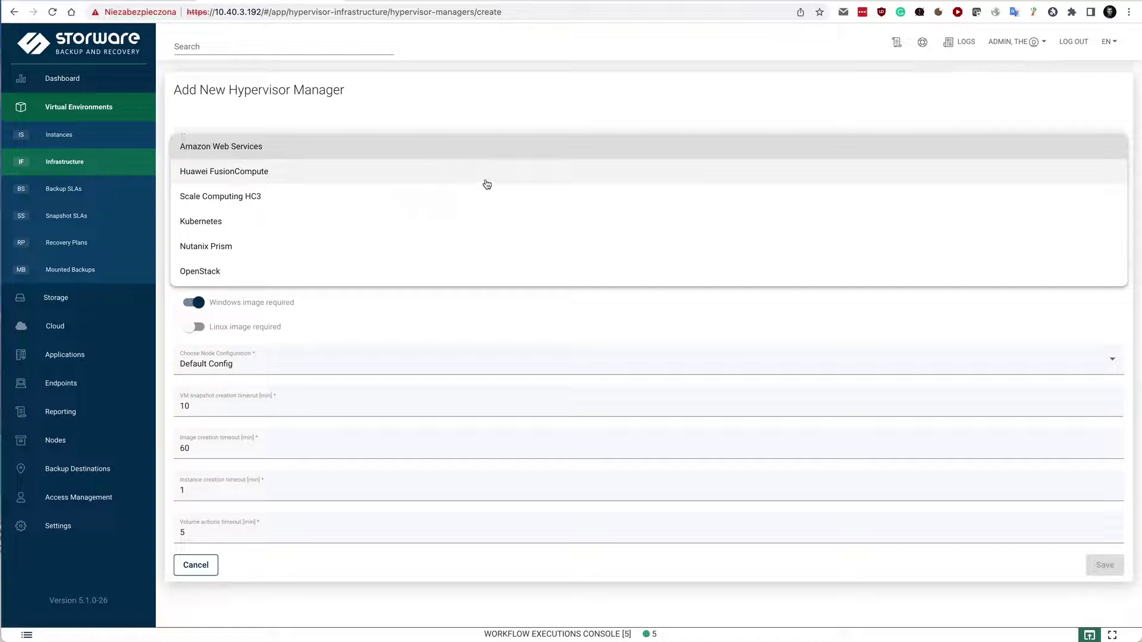
# Close the type list with Amazon Web Services kept, then open the Hypervisors tab.
pyautogui.click(492, 106)
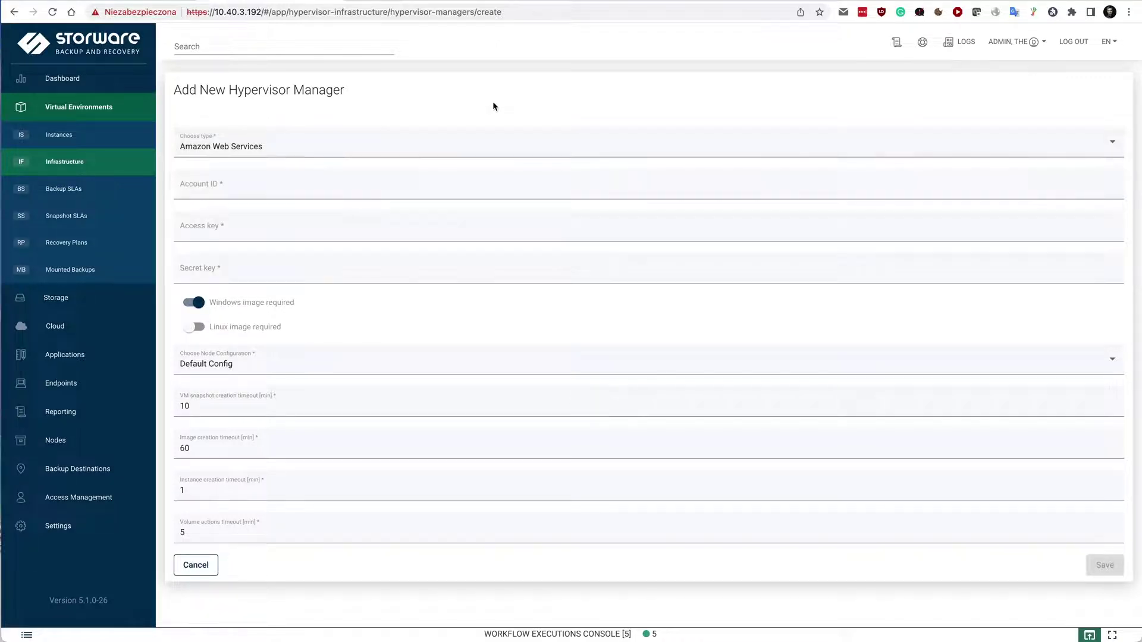
pyautogui.click(66, 162)
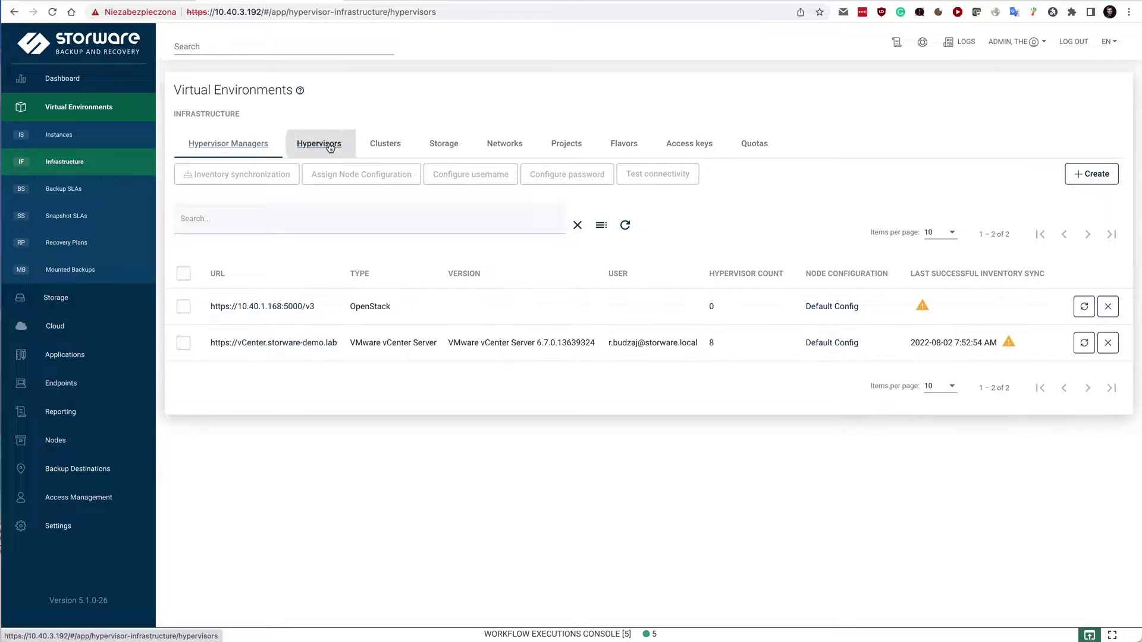
pyautogui.click(318, 143)
# Check the Add New Hypervisor type list, keep Citrix, then go to Virtual Environments > Instances.
pyautogui.click(1092, 173)
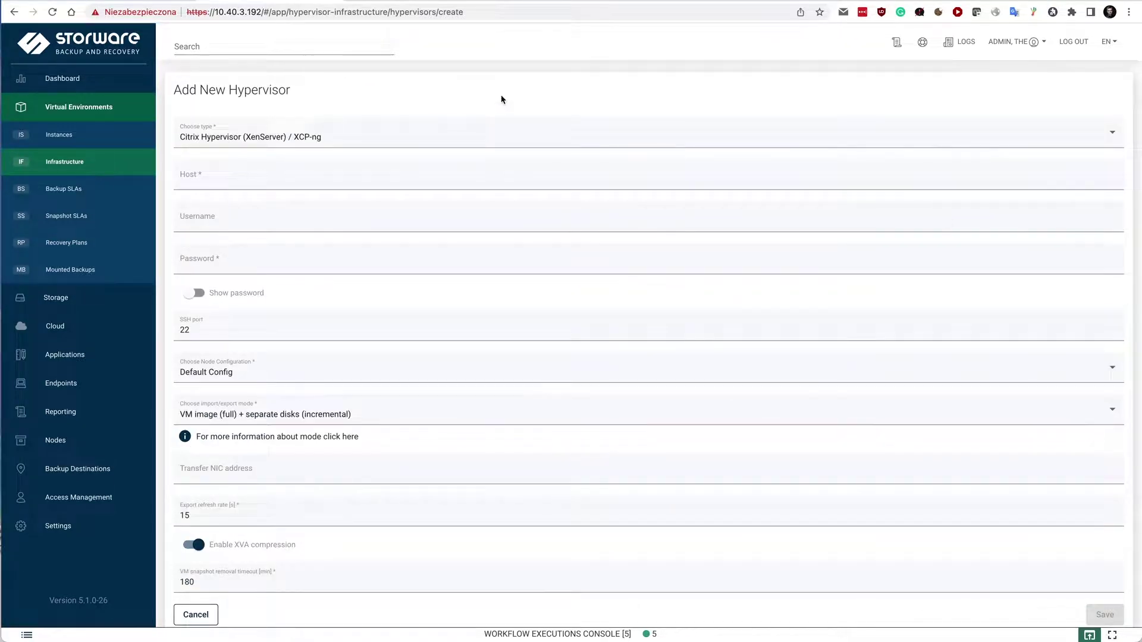
pyautogui.click(443, 133)
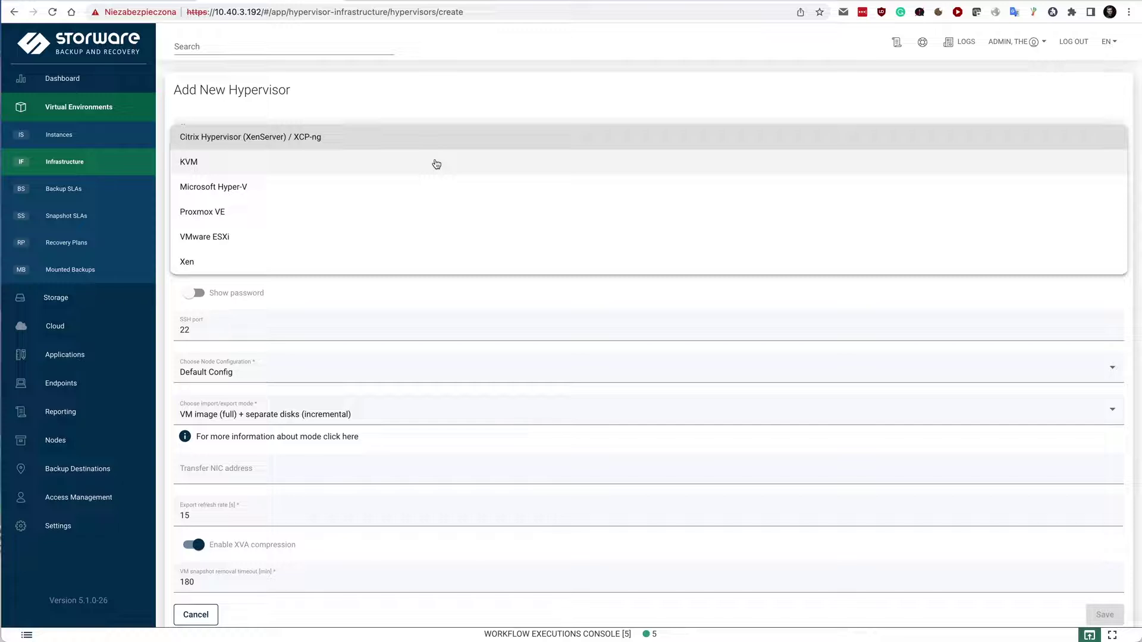
pyautogui.click(434, 97)
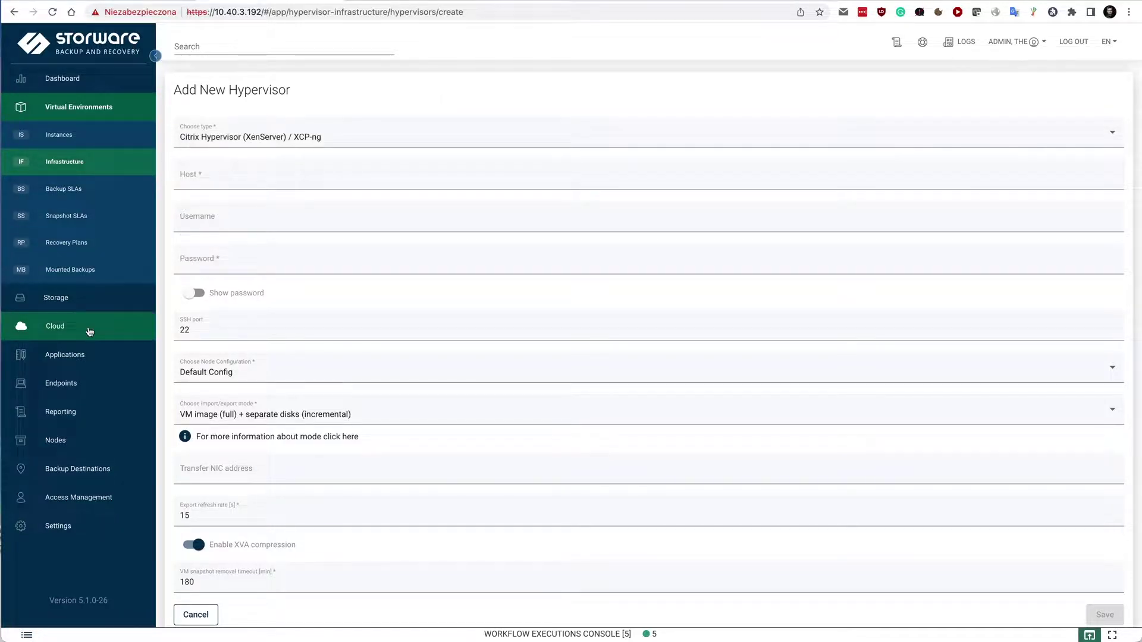
pyautogui.click(79, 116)
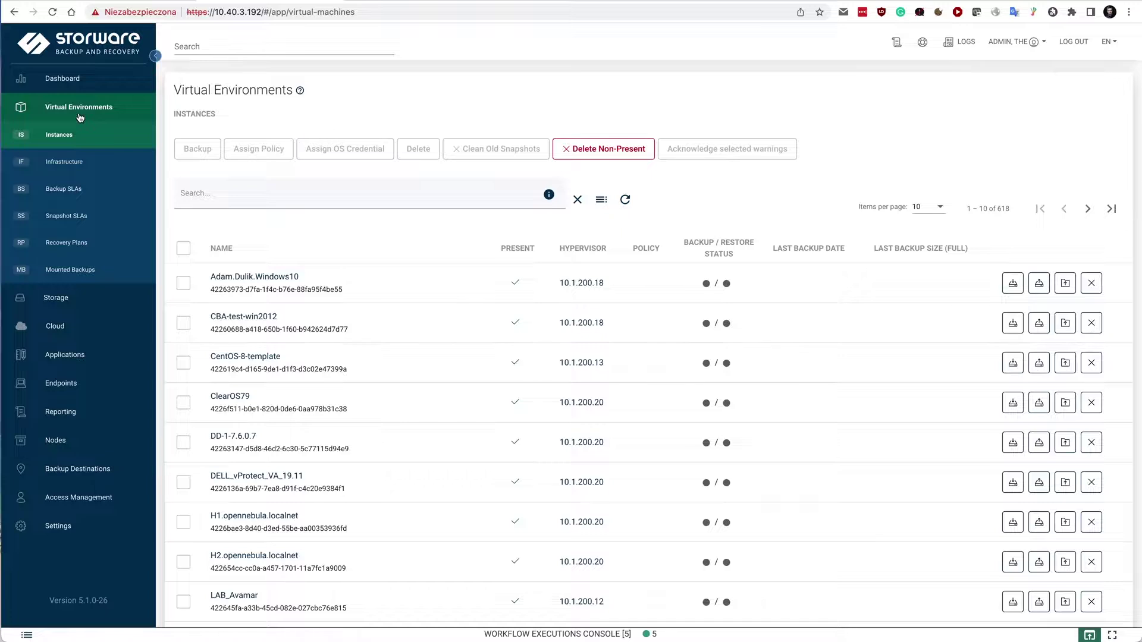
# View the Storage instances list and the Dashboard, then bring the SSH terminal forward.
pyautogui.click(66, 305)
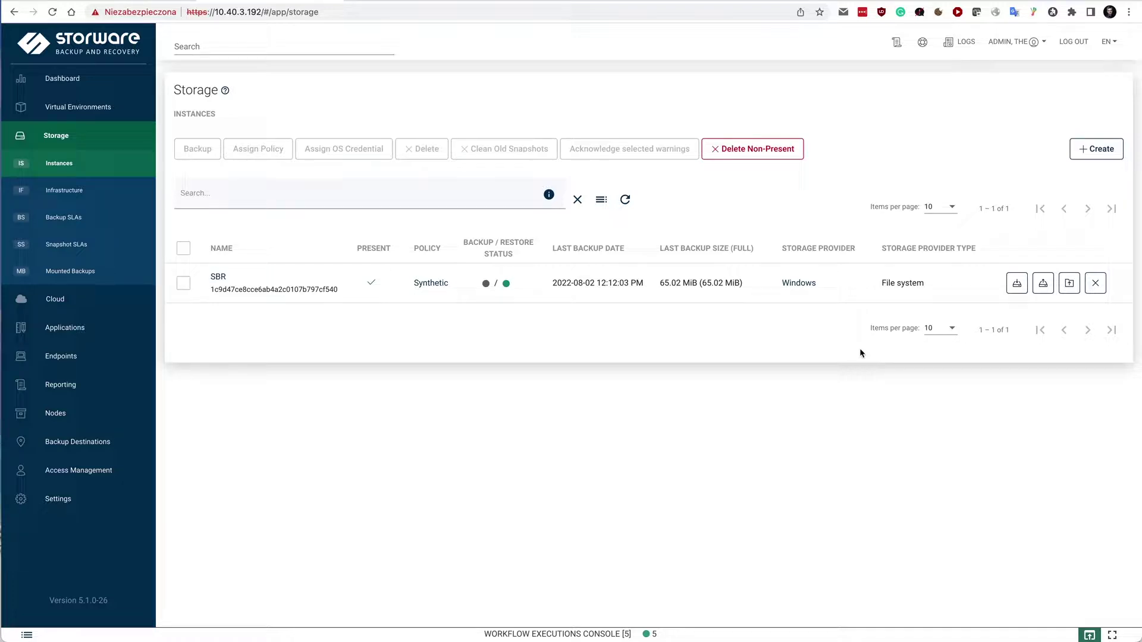
pyautogui.click(84, 78)
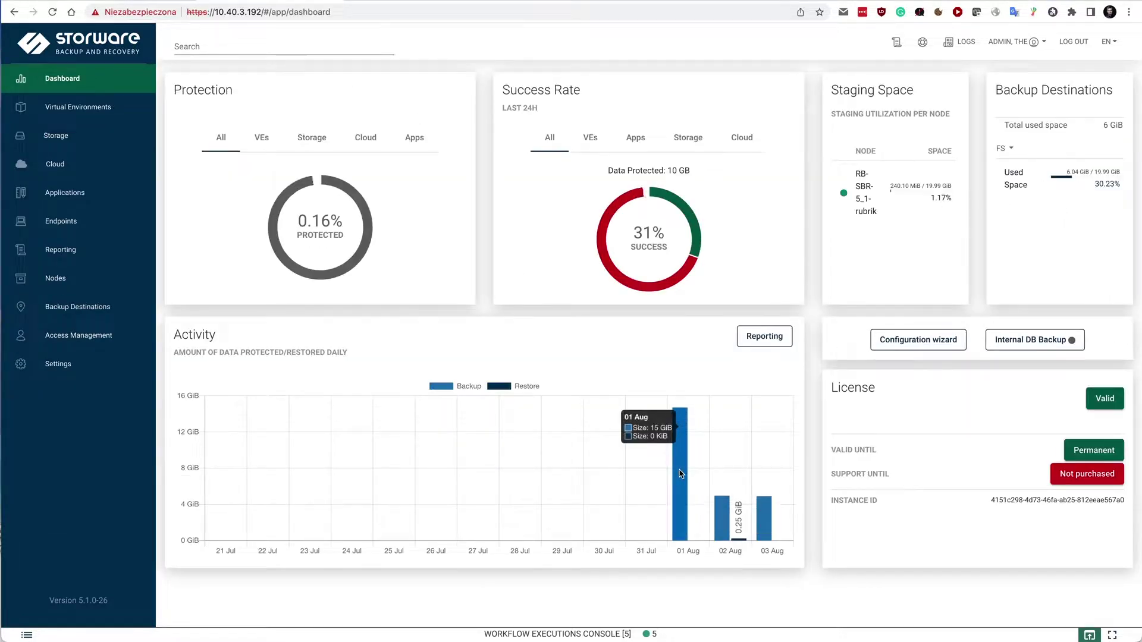
pyautogui.click(620, 624)
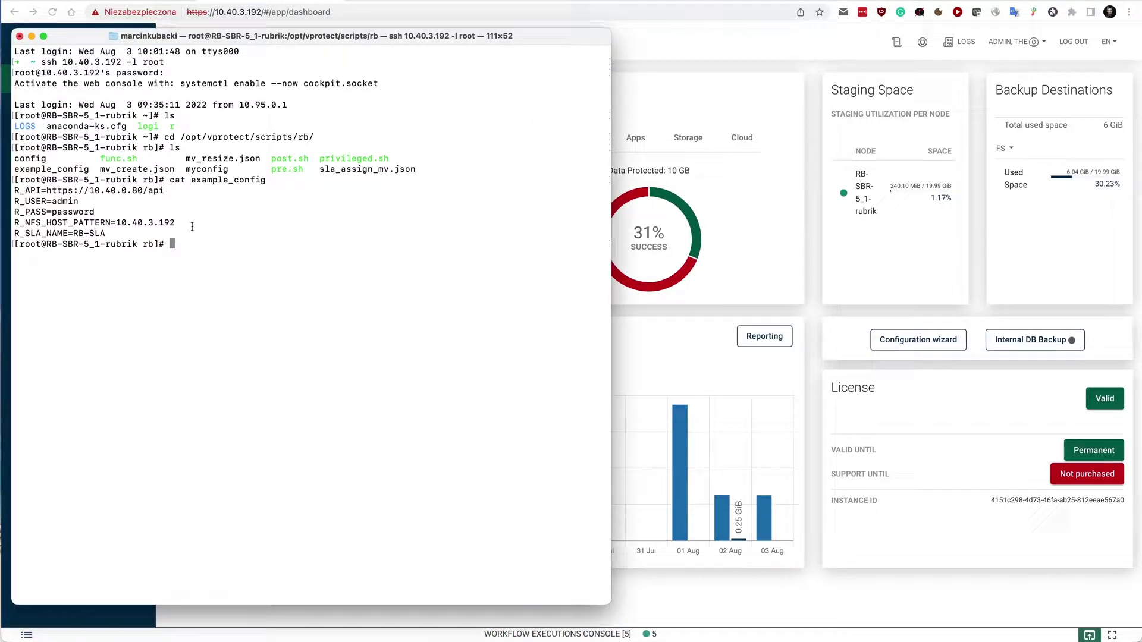
# List the current directory, then list /vprotect_data/backup/, which comes back empty.
pyautogui.write('ls')
pyautogui.press('Return')
pyautogui.write('ls ')
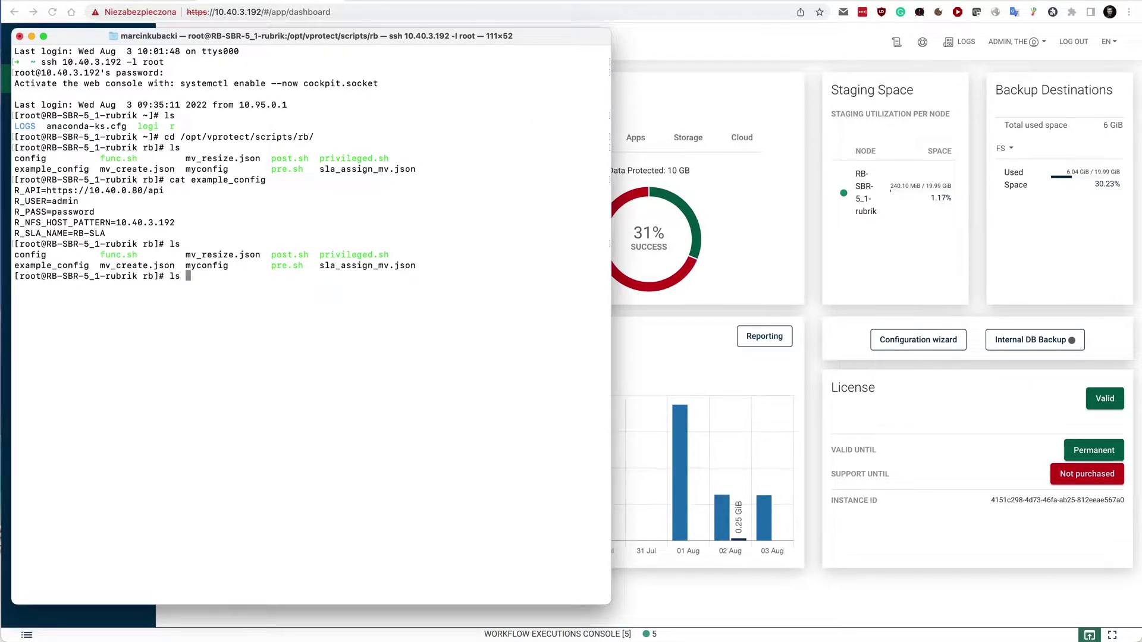
pyautogui.write('/vp')
pyautogui.press('Tab')
pyautogui.write('b')
pyautogui.press('Tab')
pyautogui.press('Return')
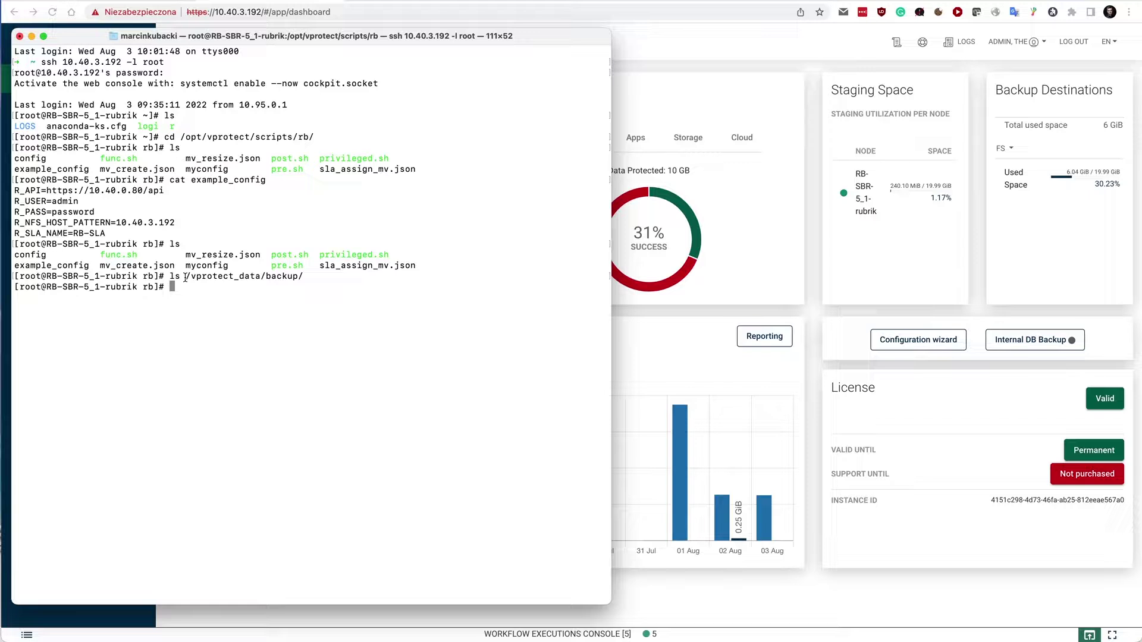
# Highlight the /vprotect_data/backup/ path in the output, then return to the Storware dashboard.
pyautogui.moveTo(186, 276); pyautogui.dragTo(303, 276)
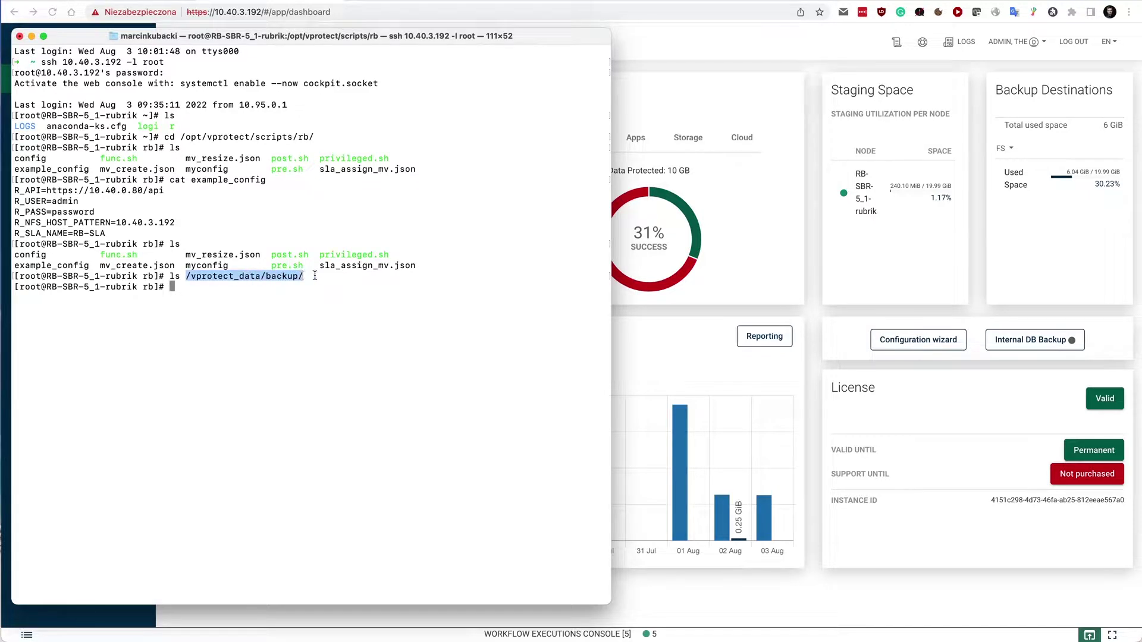
pyautogui.click(315, 275)
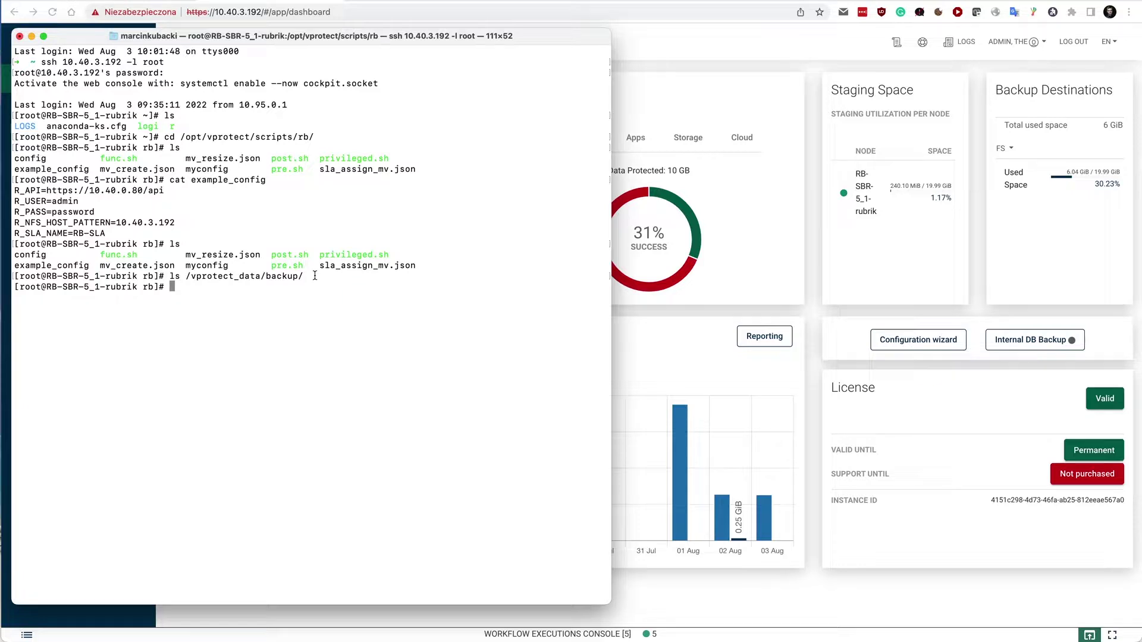
pyautogui.click(646, 314)
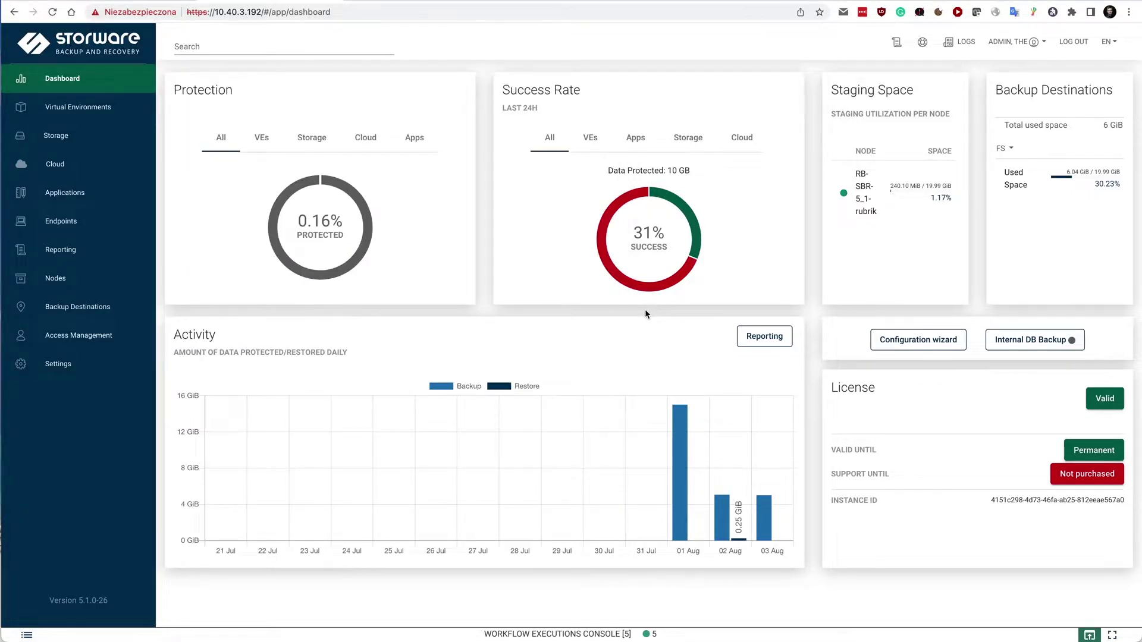